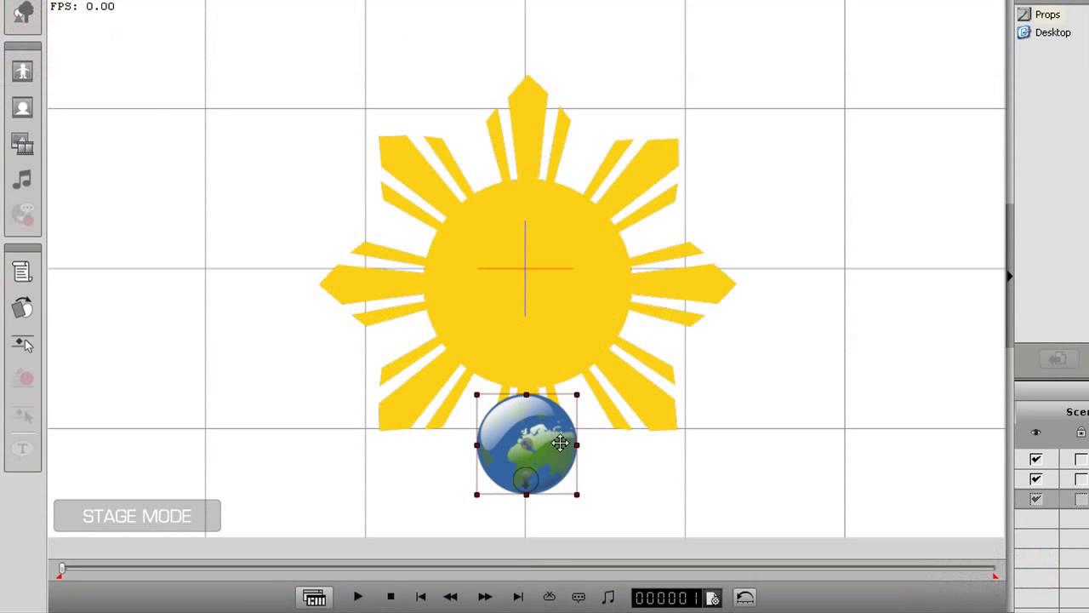
# Shrink the earth globe and key its position far right of the sun at frame 25 and on the upper ray at frame 50.
pyautogui.moveTo(575, 397); pyautogui.dragTo(555, 416)
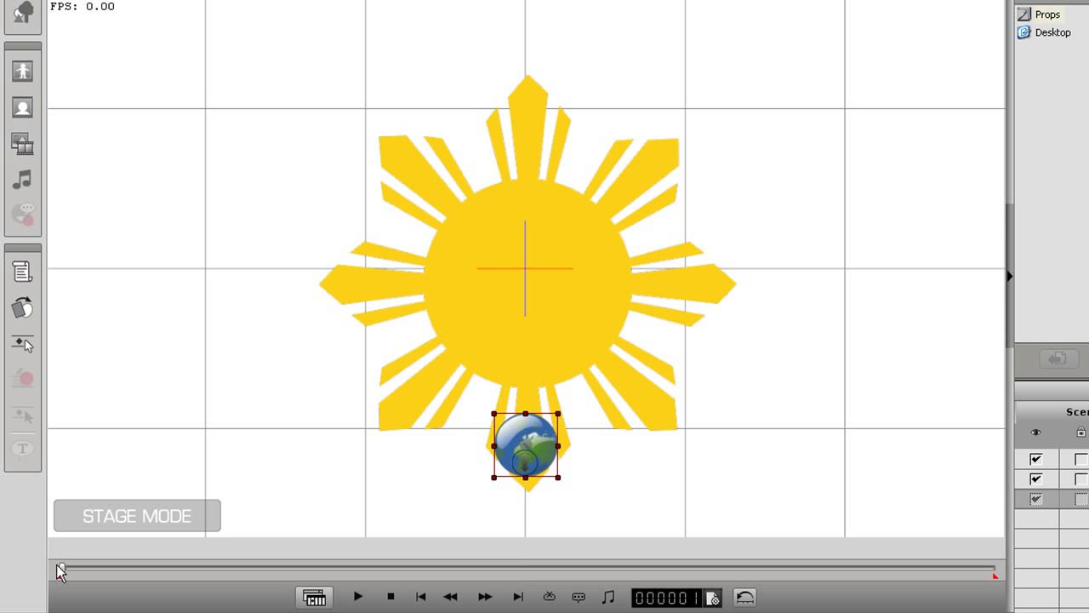
pyautogui.moveTo(59, 566); pyautogui.dragTo(66, 568)
pyautogui.moveTo(556, 439); pyautogui.dragTo(957, 260)
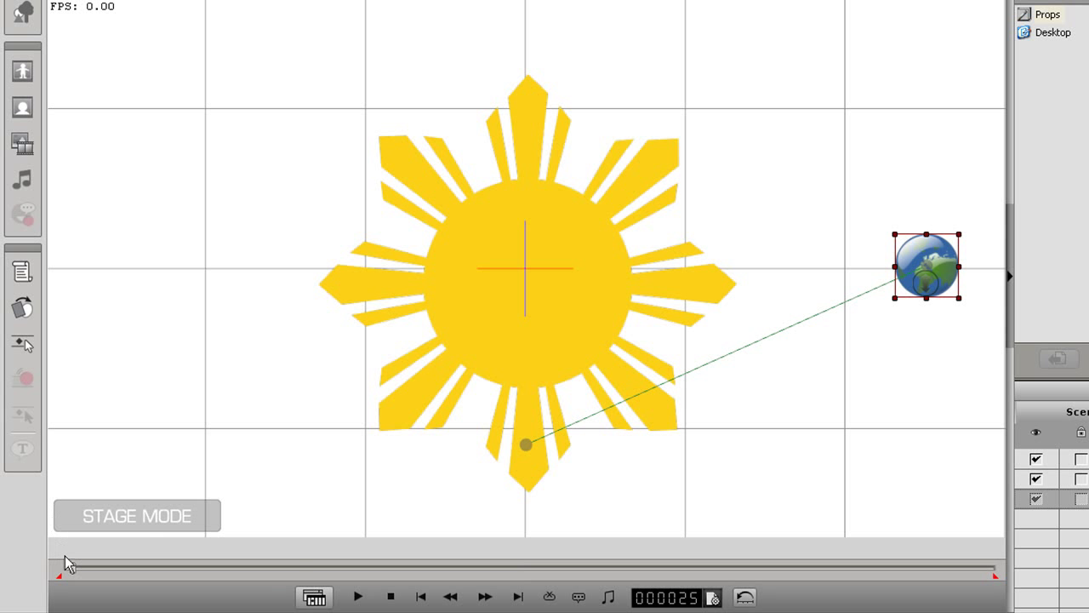
pyautogui.moveTo(83, 575); pyautogui.dragTo(86, 574)
pyautogui.moveTo(931, 266); pyautogui.dragTo(541, 164)
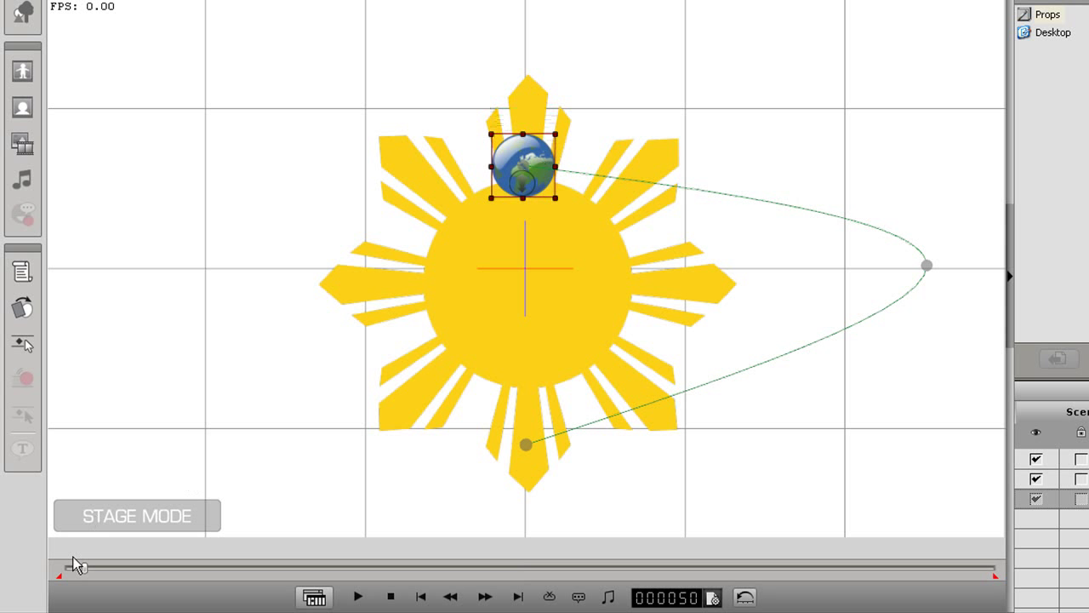
# Key the globe far left of the sun at frame 76 and back on the lower ray at frame 101 to close the orbit.
pyautogui.moveTo(85, 574); pyautogui.dragTo(96, 577)
pyautogui.moveTo(513, 159); pyautogui.dragTo(157, 267)
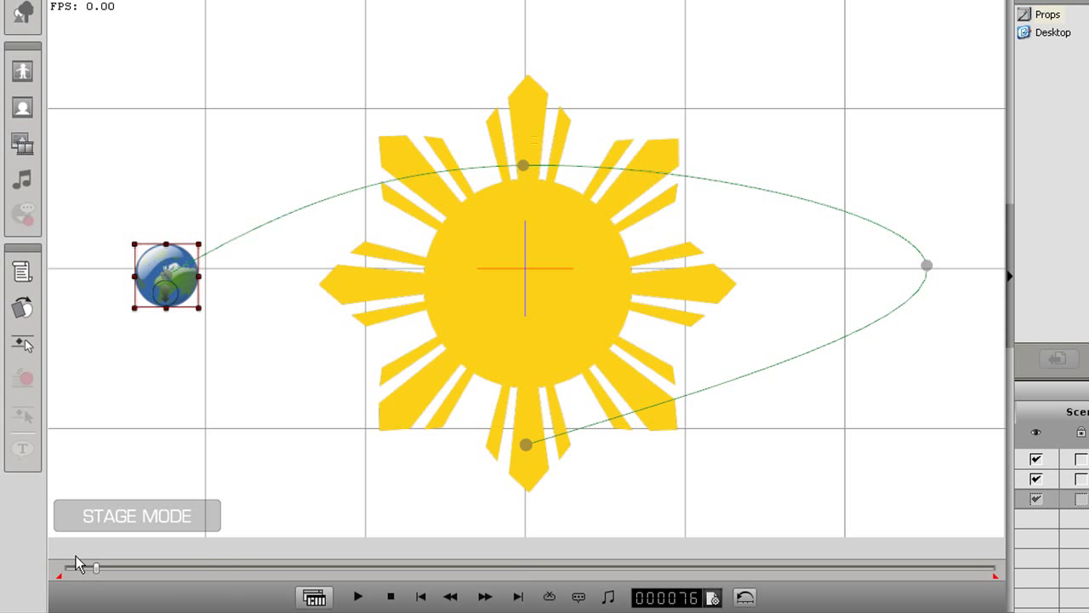
pyautogui.moveTo(101, 575); pyautogui.dragTo(107, 577)
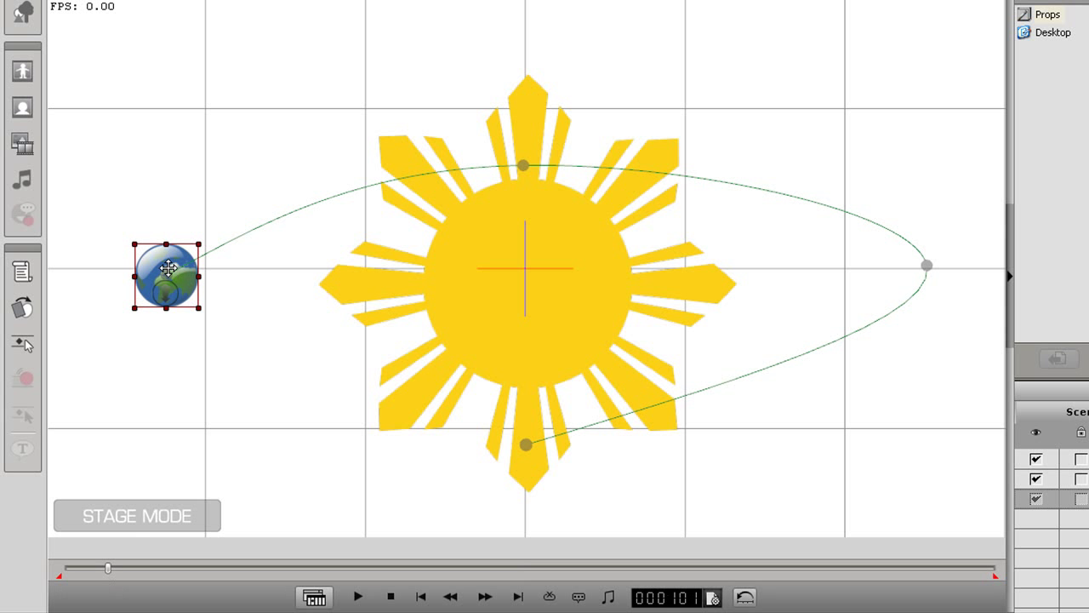
pyautogui.moveTo(168, 268); pyautogui.dragTo(528, 443)
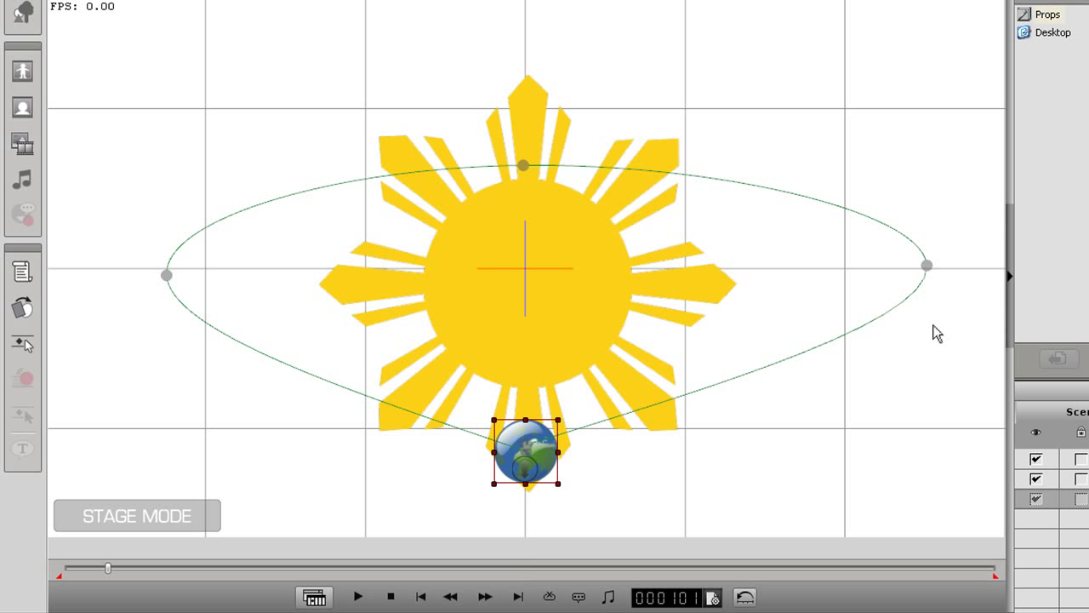
# Widen the globe's orbit by moving its left and right path points outward, and play the animation.
pyautogui.moveTo(929, 267); pyautogui.dragTo(951, 268)
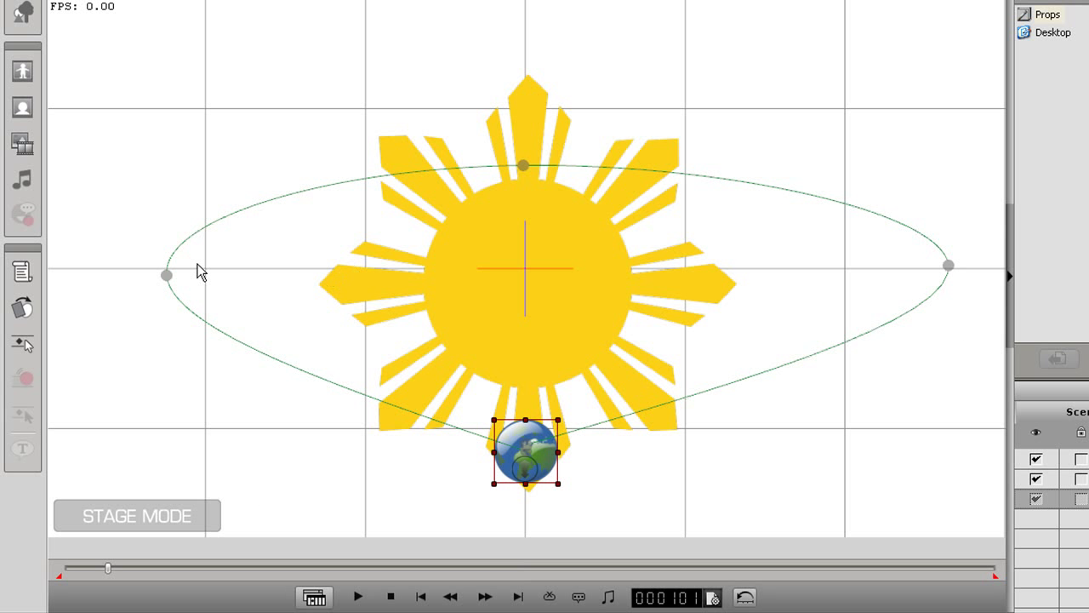
pyautogui.moveTo(168, 276); pyautogui.dragTo(126, 272)
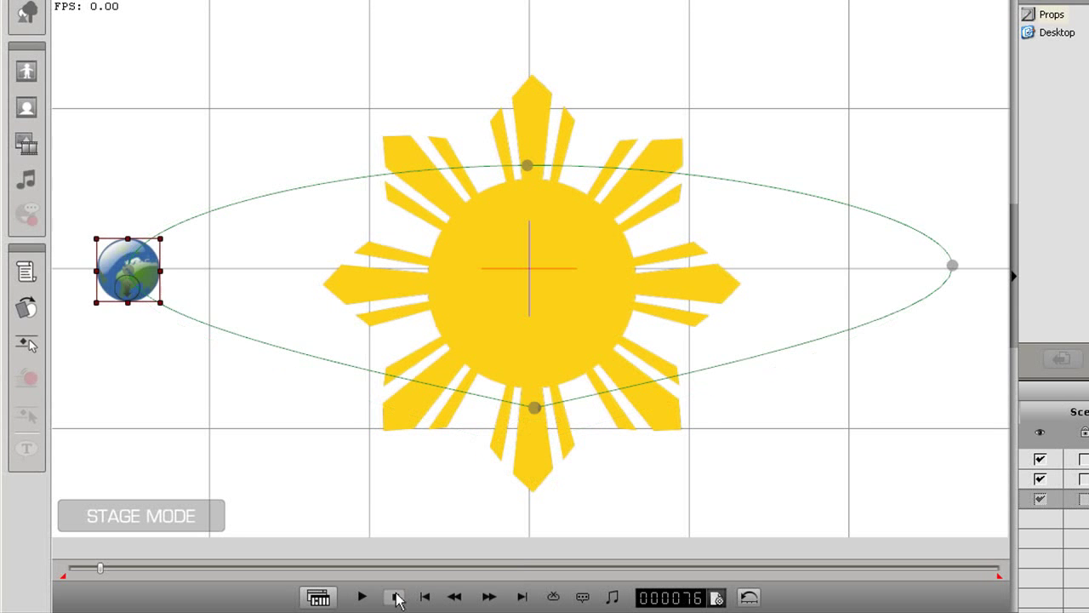
pyautogui.click(357, 596)
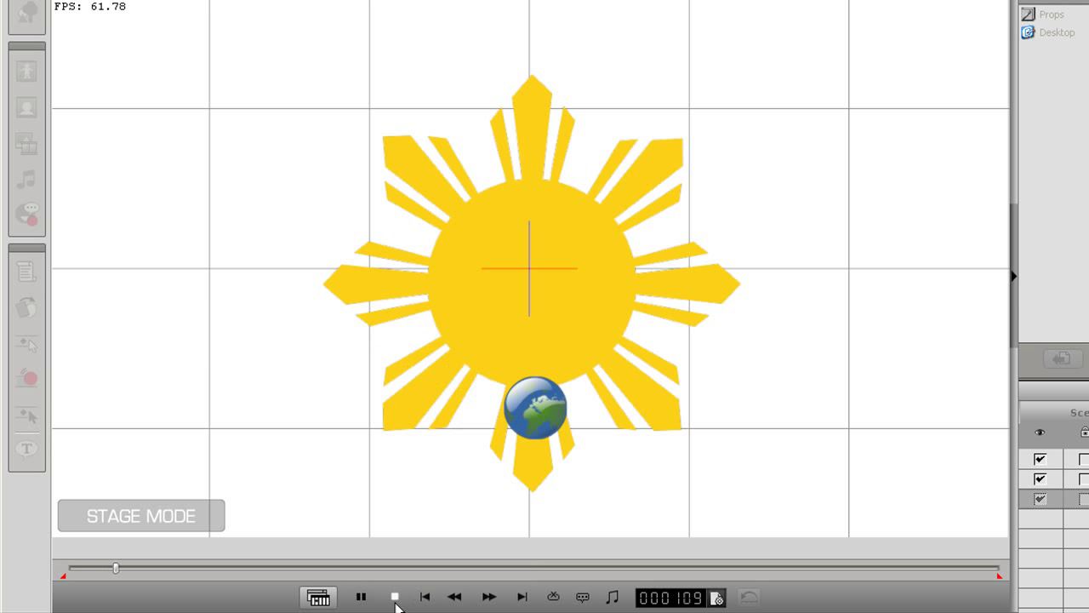
pyautogui.click(395, 597)
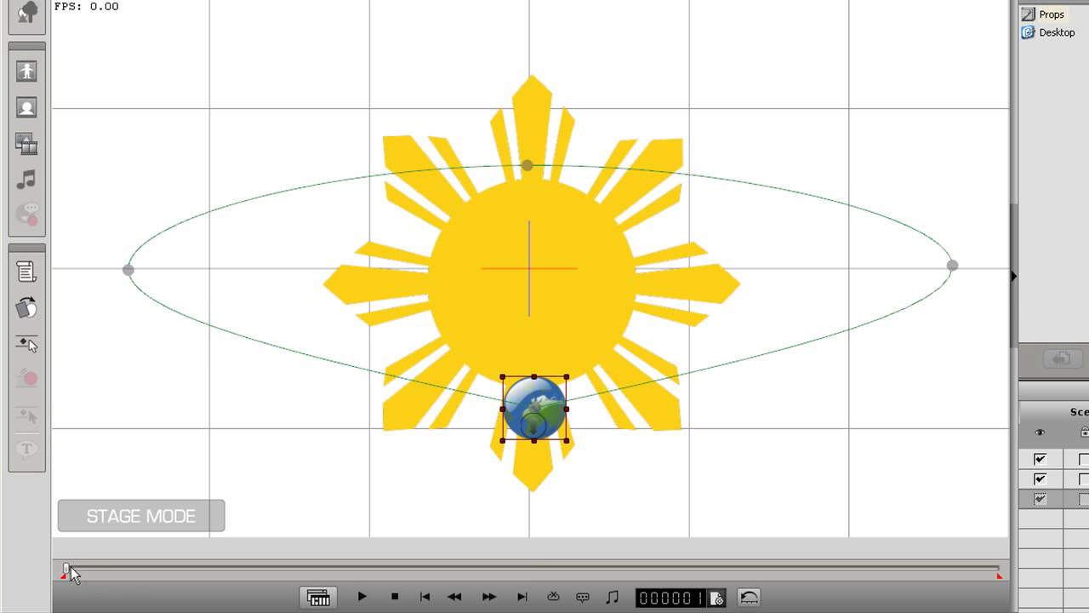
# At frame 50, push the globe back in depth behind the sun and shift it slightly upward.
pyautogui.moveTo(67, 575); pyautogui.dragTo(91, 576)
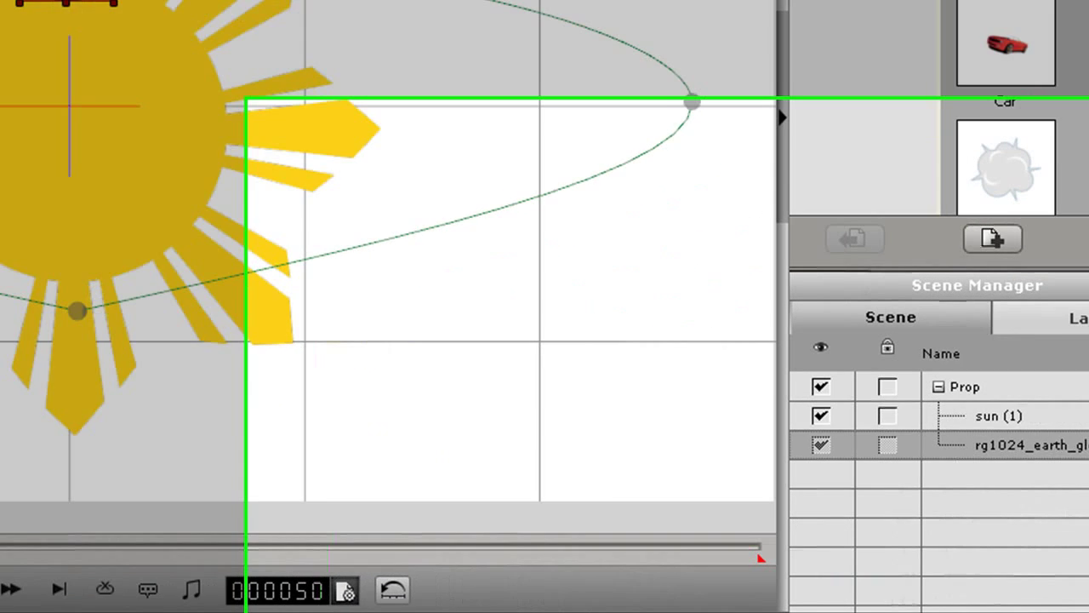
pyautogui.click(27, 342)
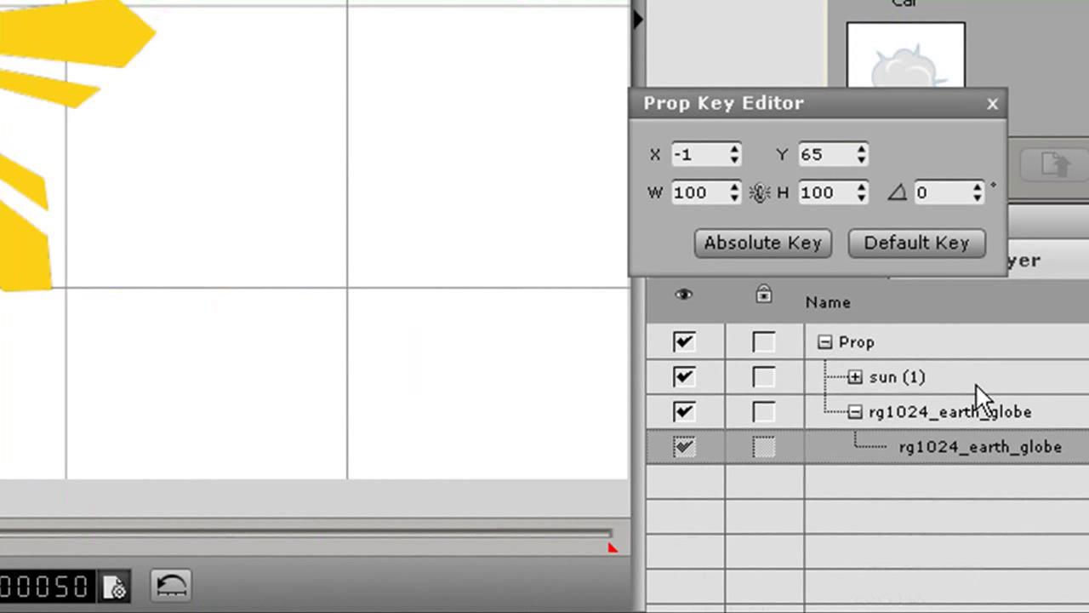
pyautogui.click(794, 243)
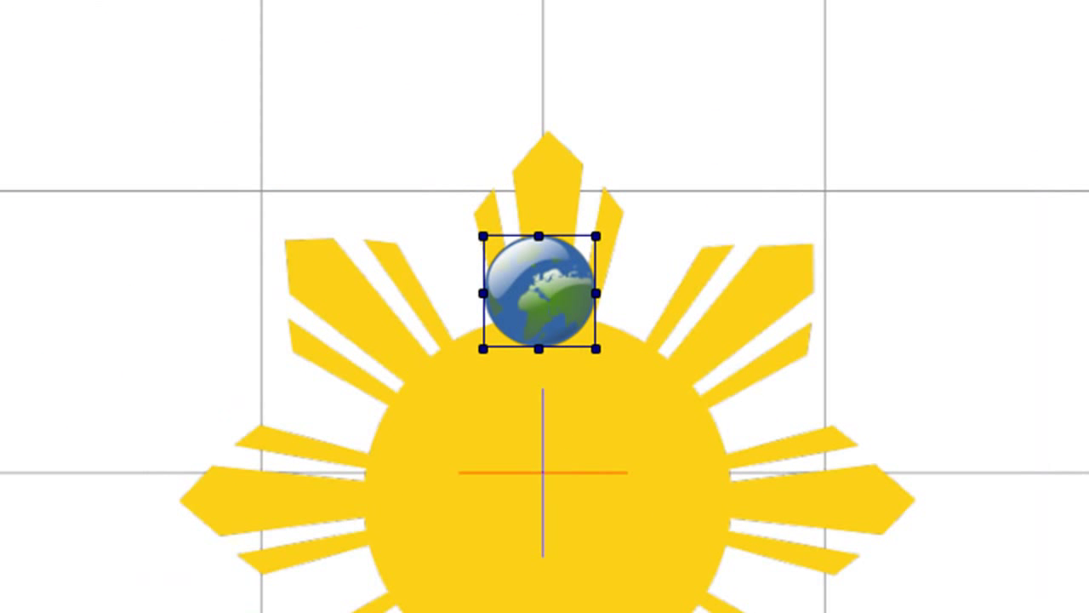
pyautogui.moveTo(538, 322); pyautogui.dragTo(479, 94)
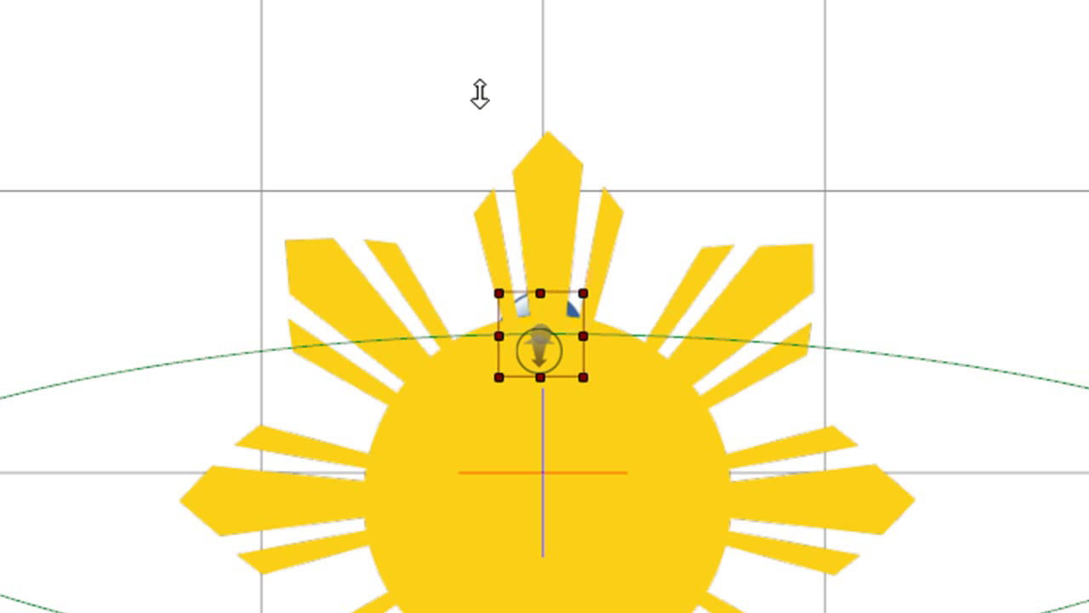
pyautogui.moveTo(559, 306); pyautogui.dragTo(558, 259)
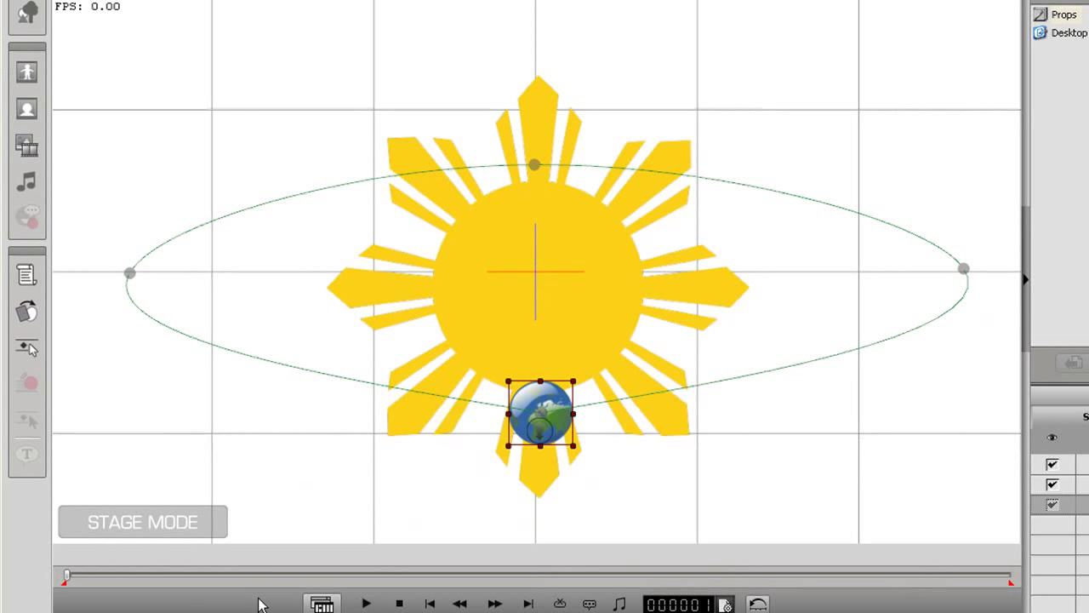
# Preview the globe's full orbit in front of and behind the sun by scrubbing to frame 103 and playing the animation.
pyautogui.moveTo(68, 581); pyautogui.dragTo(118, 584)
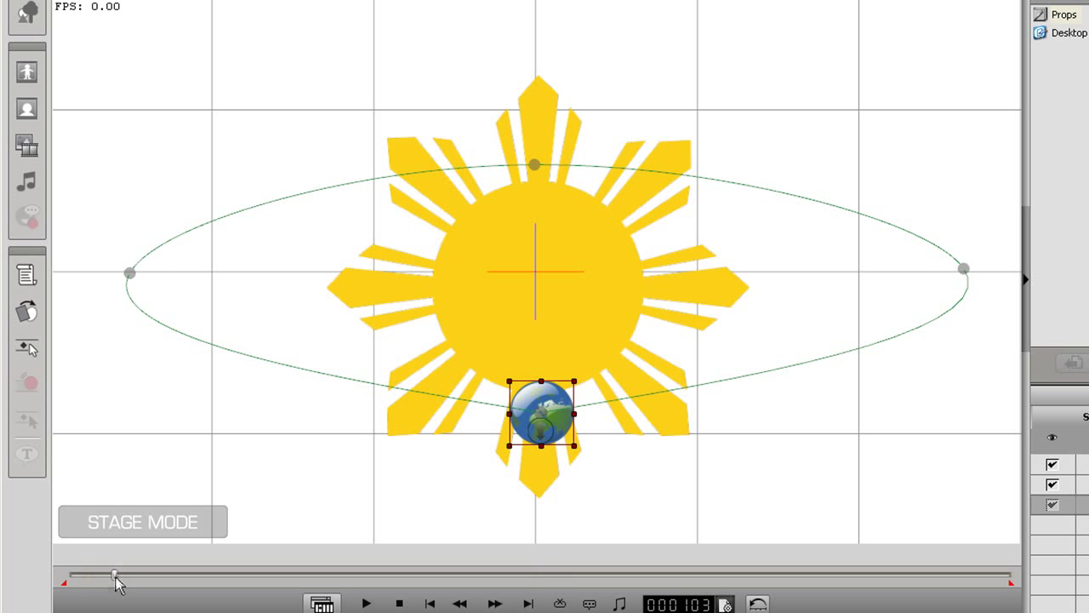
pyautogui.click(366, 603)
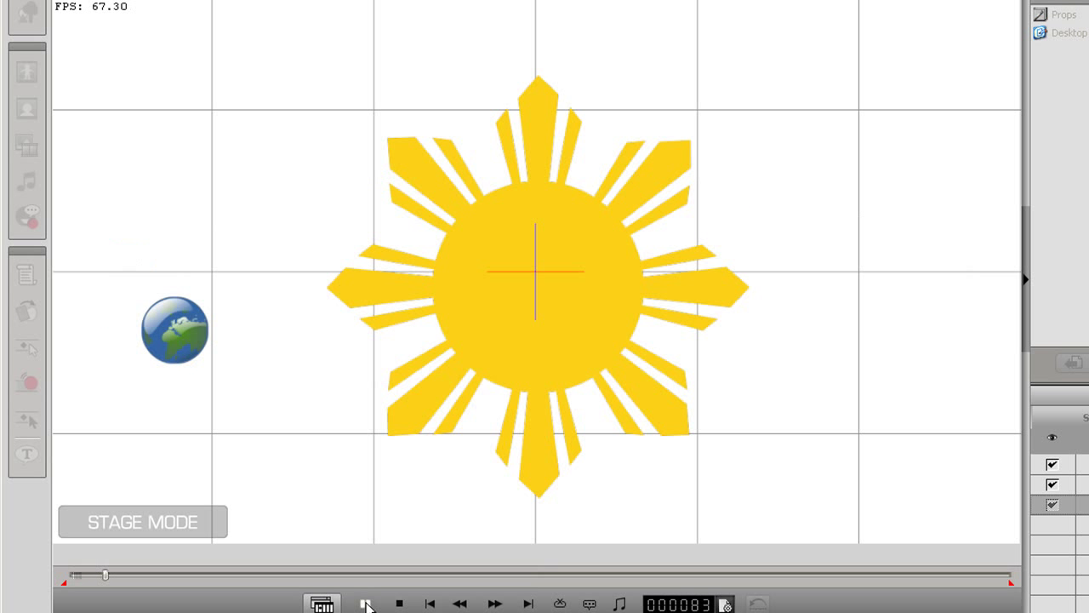
pyautogui.click(399, 603)
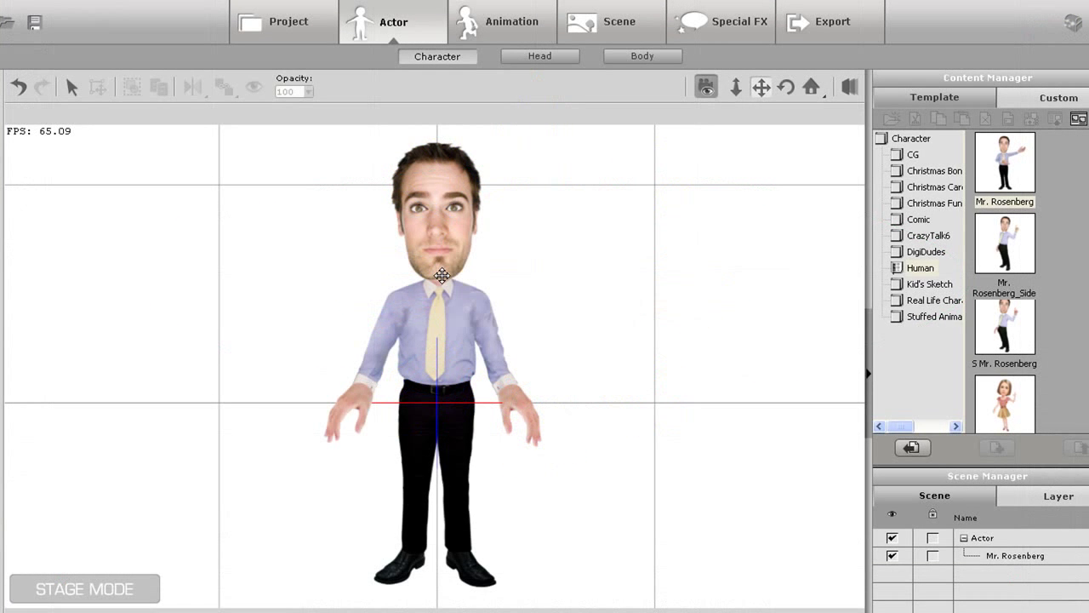
# Apply the custom "no no no" motion to the actor and show its Body Motion track in the timeline.
pyautogui.click(442, 275)
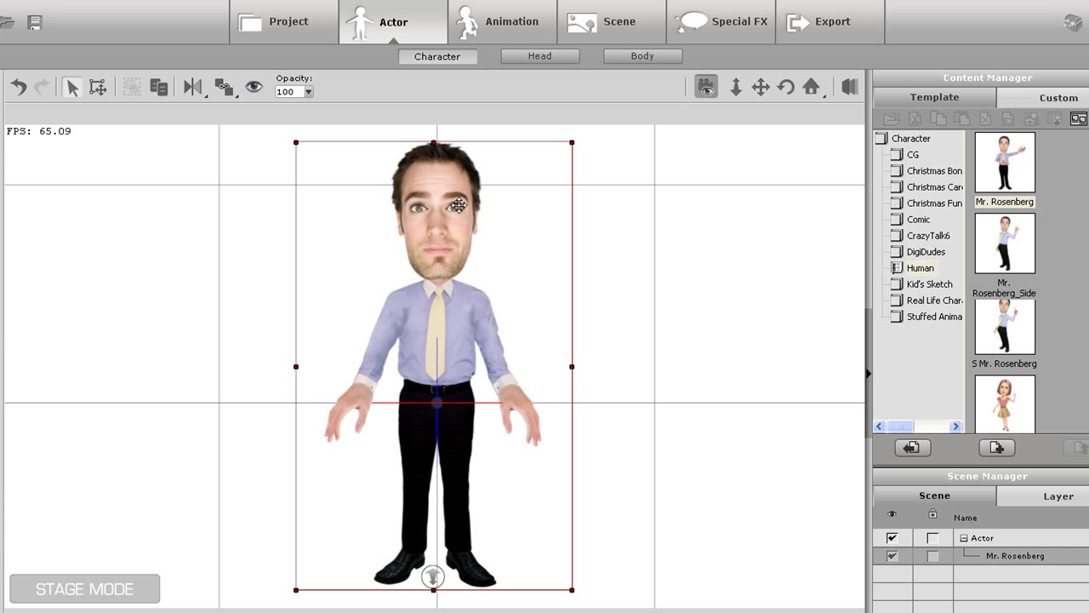
pyautogui.click(478, 34)
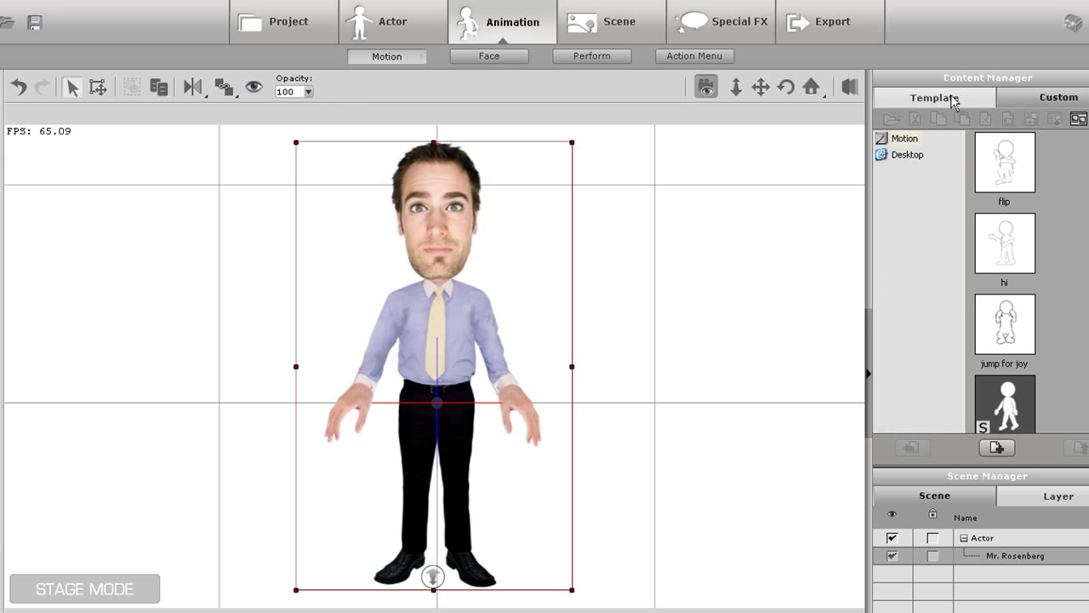
pyautogui.click(1033, 99)
pyautogui.click(936, 97)
pyautogui.scroll(-2, 1003, 281)
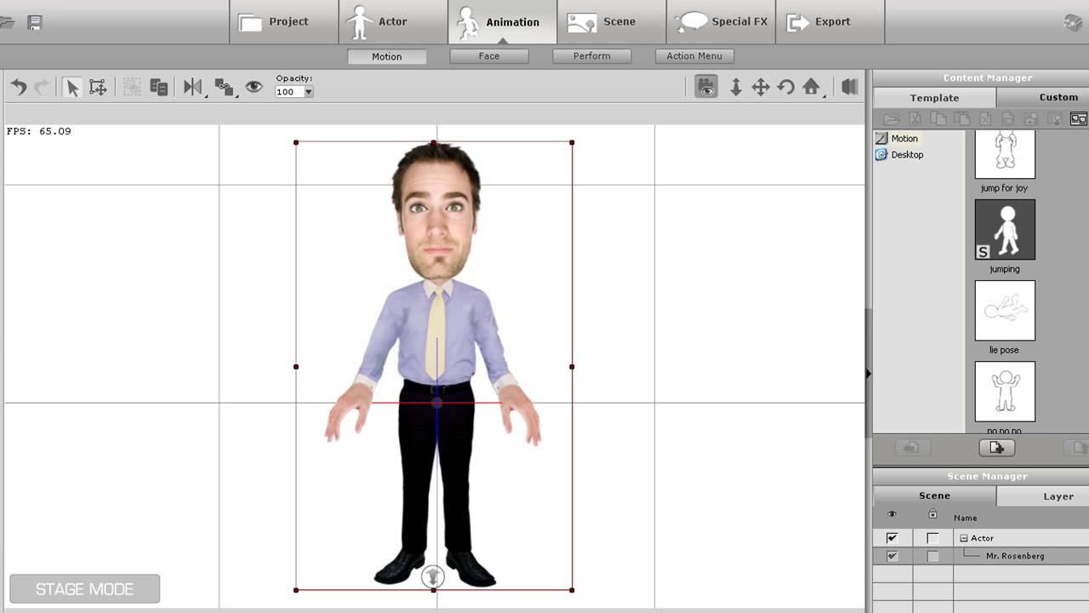
pyautogui.scroll(-1, 1004, 281)
pyautogui.moveTo(1005, 296); pyautogui.dragTo(484, 305)
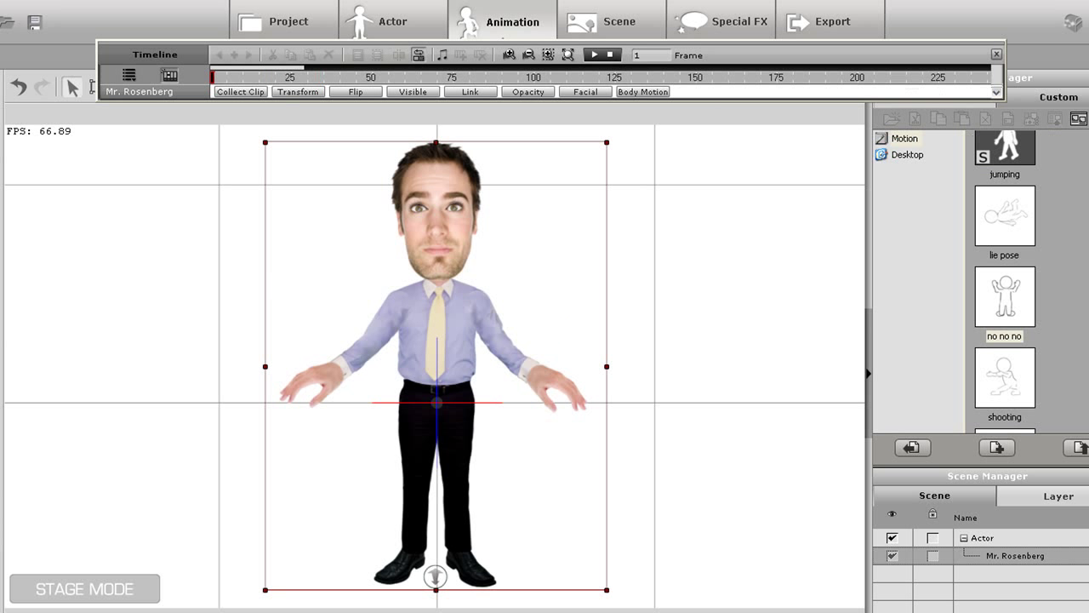
pyautogui.click(642, 92)
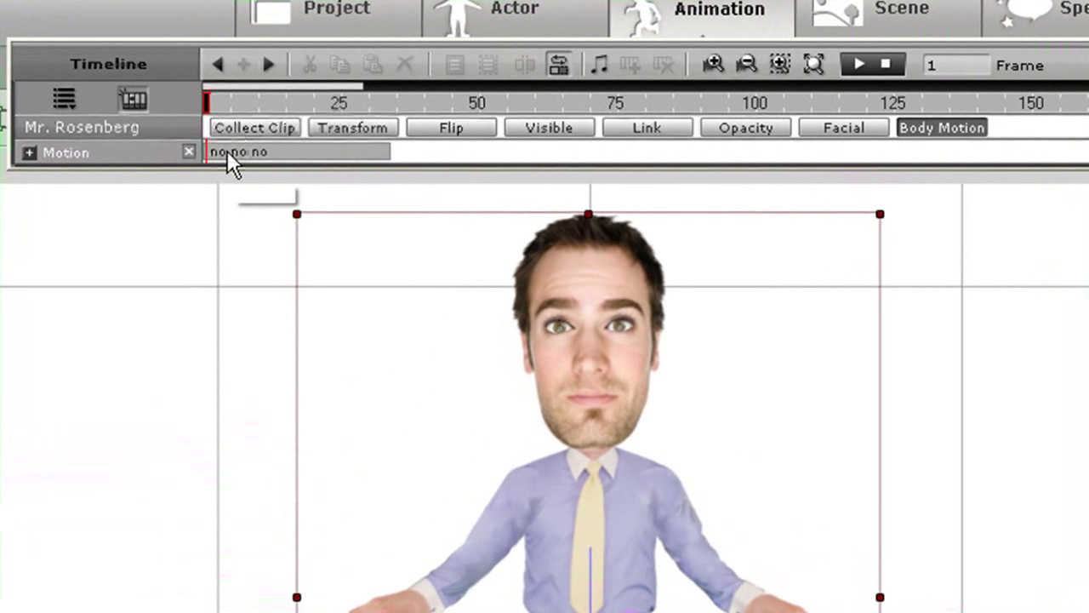
# Try looping the "no no no" motion clip out to about frame 100, and undo the extension.
pyautogui.click(225, 105)
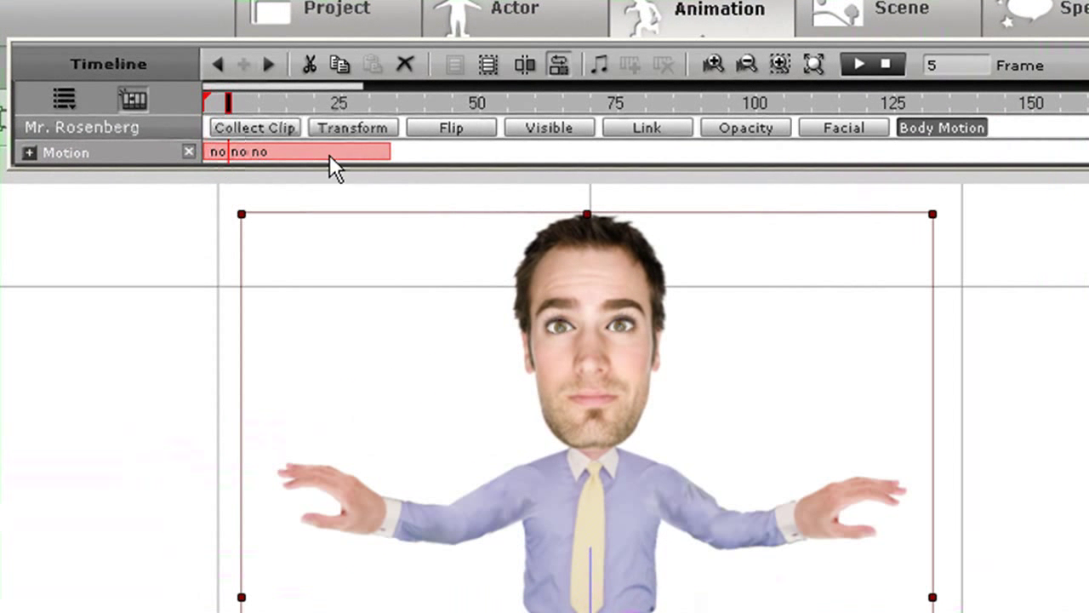
pyautogui.click(558, 66)
pyautogui.moveTo(391, 153); pyautogui.dragTo(632, 144)
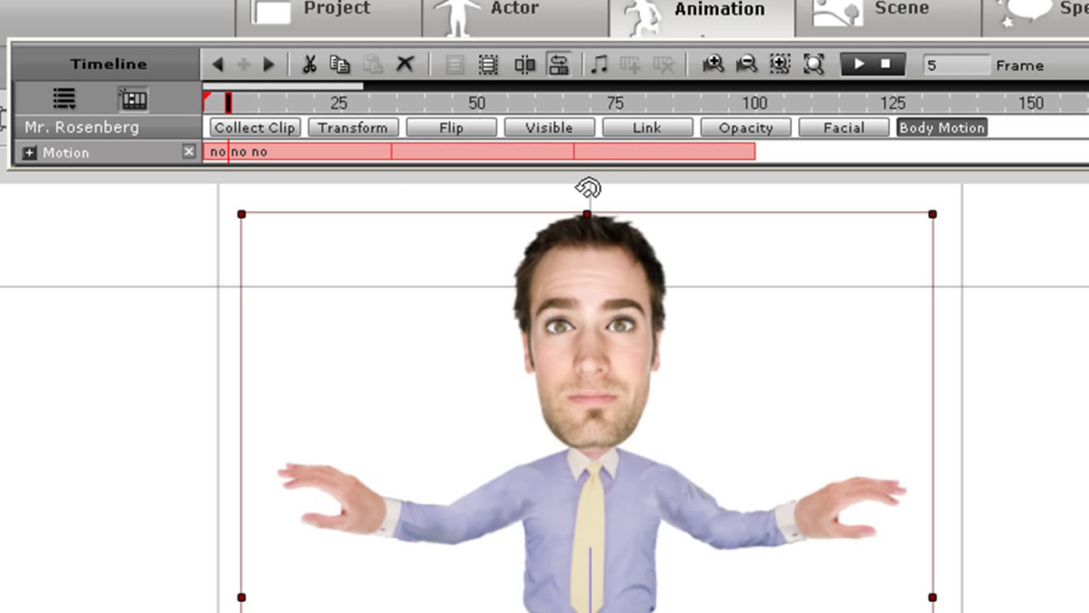
pyautogui.hotkey('ctrl', 'z')
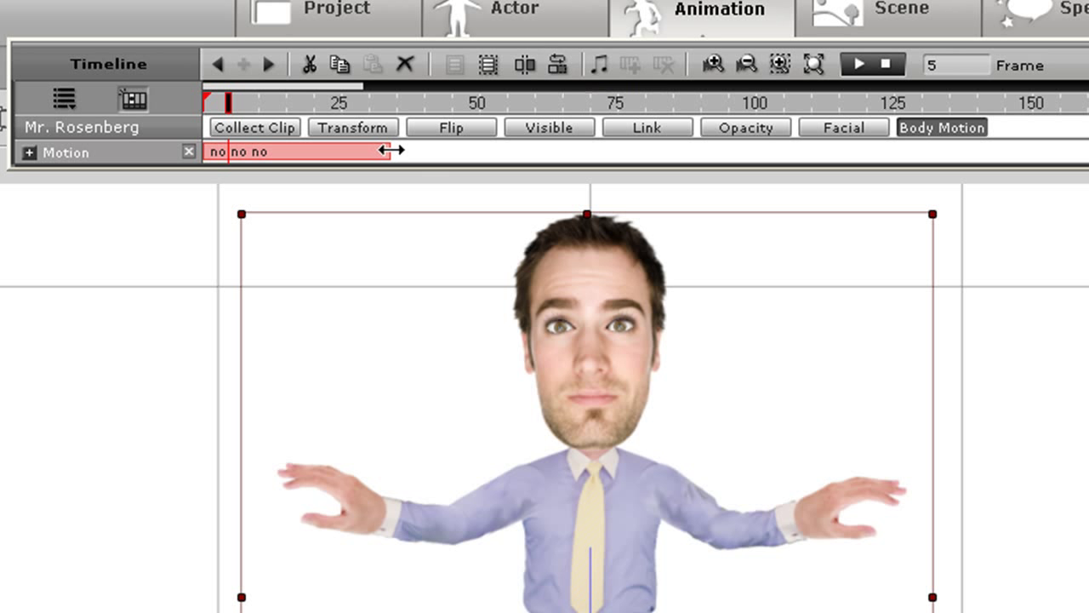
# Stretch the "no no no" motion clip to about frame 60 to slow it down, and loop it to about frame 119.
pyautogui.moveTo(388, 151); pyautogui.dragTo(534, 157)
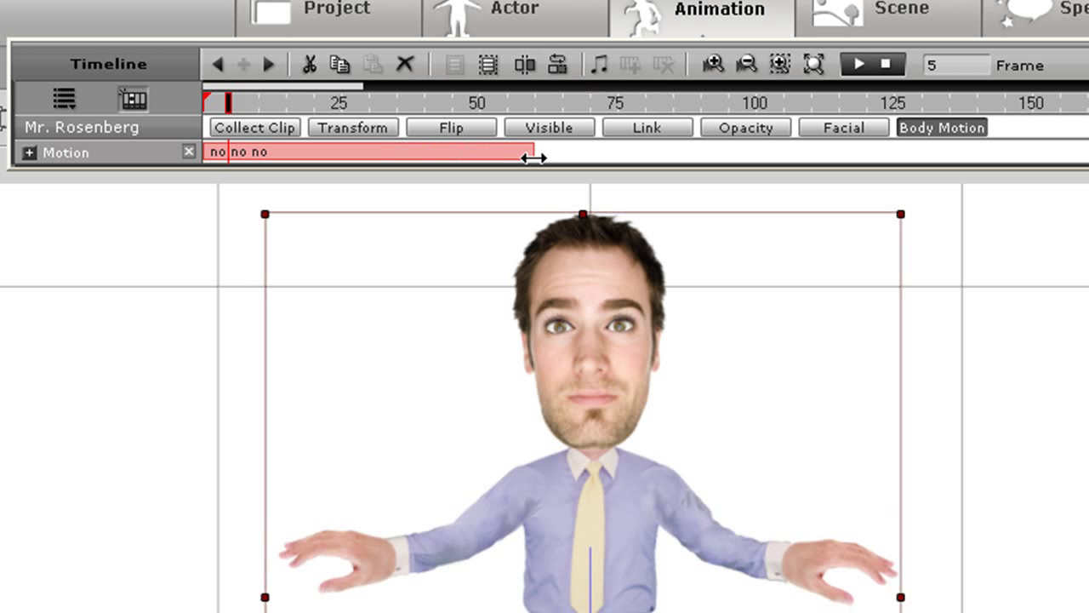
pyautogui.click(551, 70)
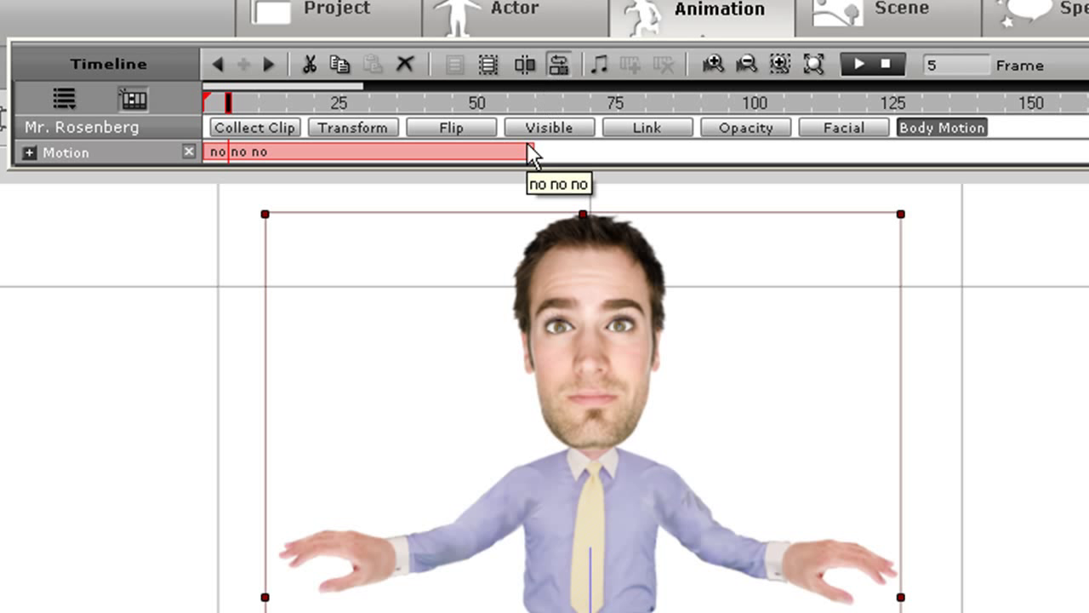
pyautogui.moveTo(533, 148); pyautogui.dragTo(606, 150)
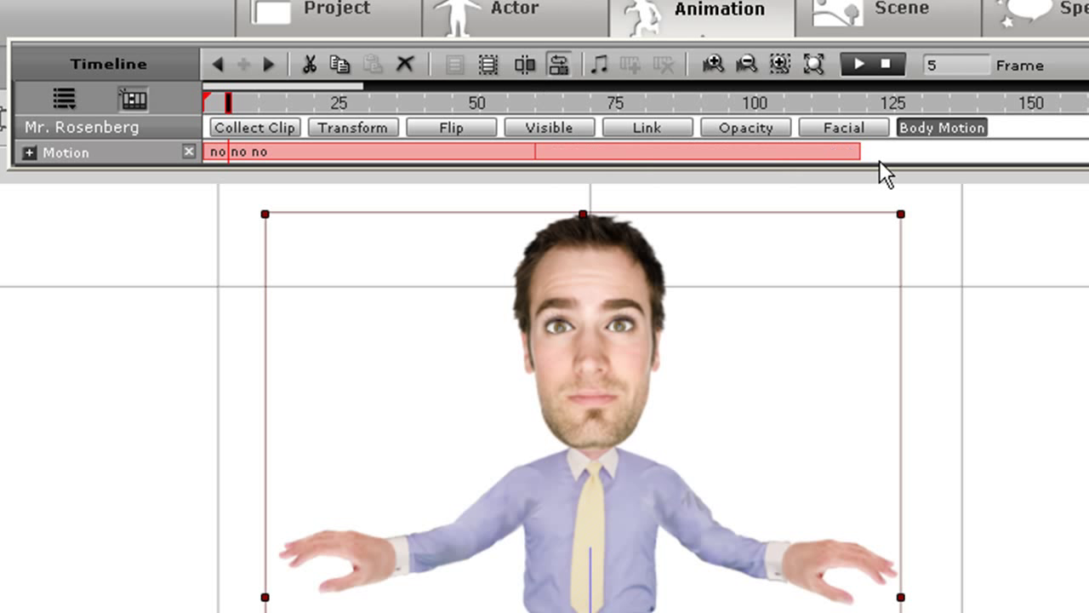
# Check the motion at frame 17 and play the looped clip from the start.
pyautogui.click(288, 103)
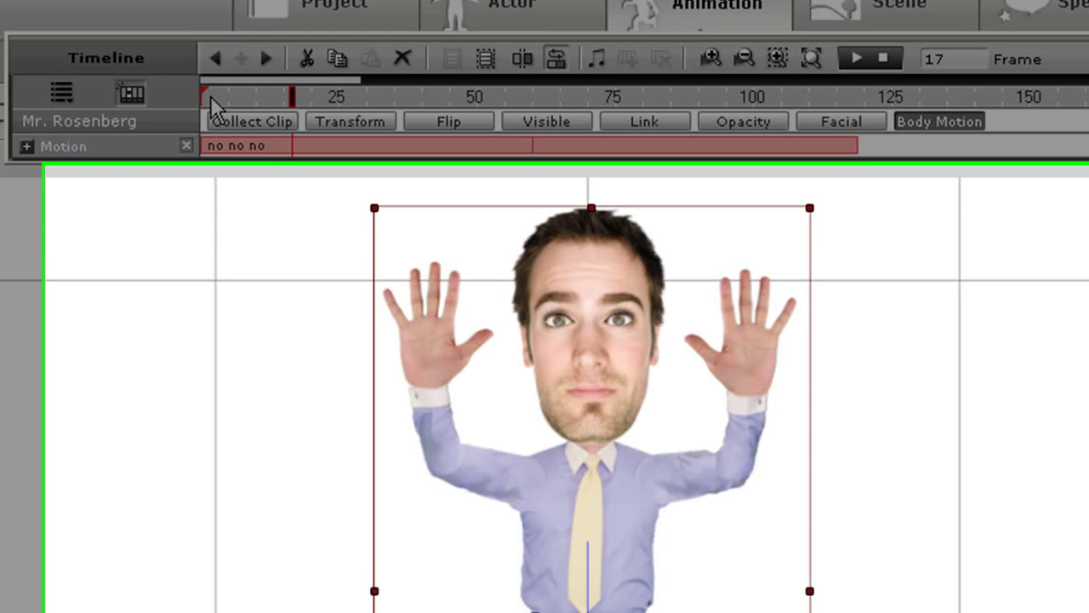
pyautogui.click(209, 99)
pyautogui.press('space')
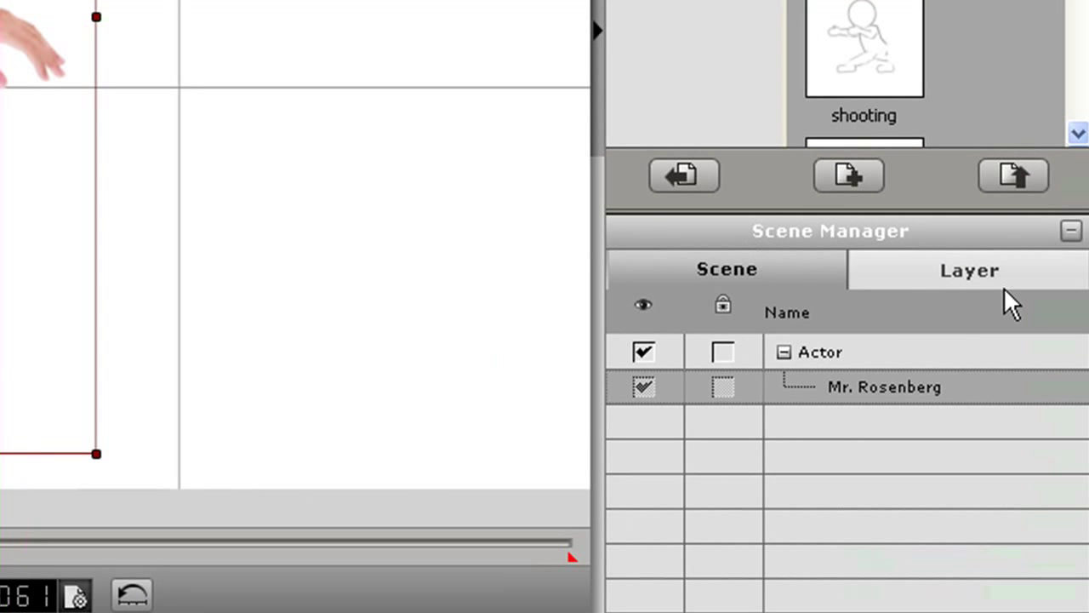
# Move the actor's Face layer to the top of the layer order.
pyautogui.click(999, 274)
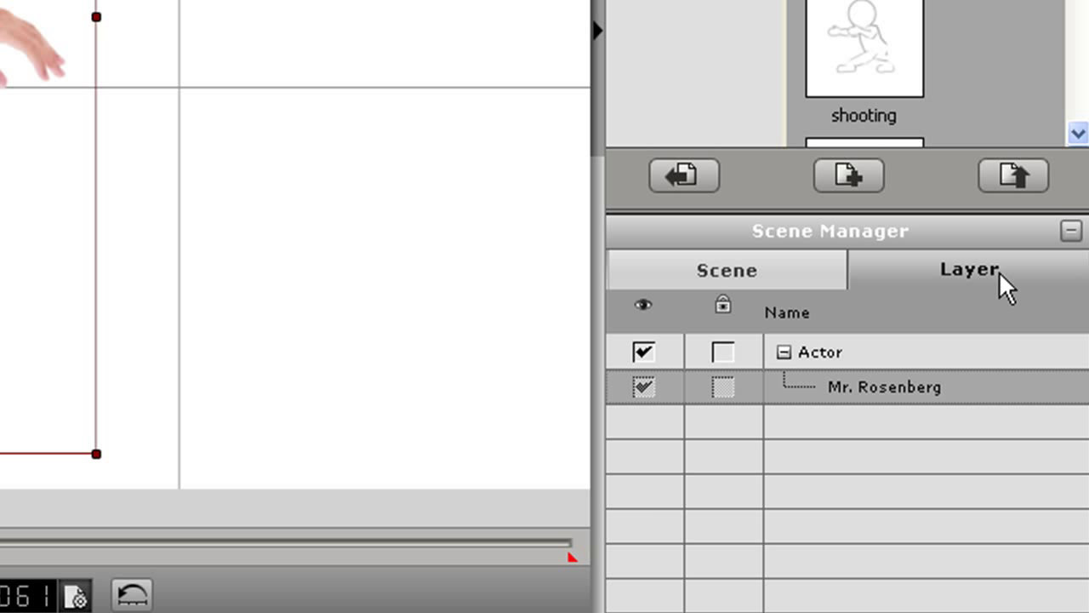
pyautogui.click(722, 548)
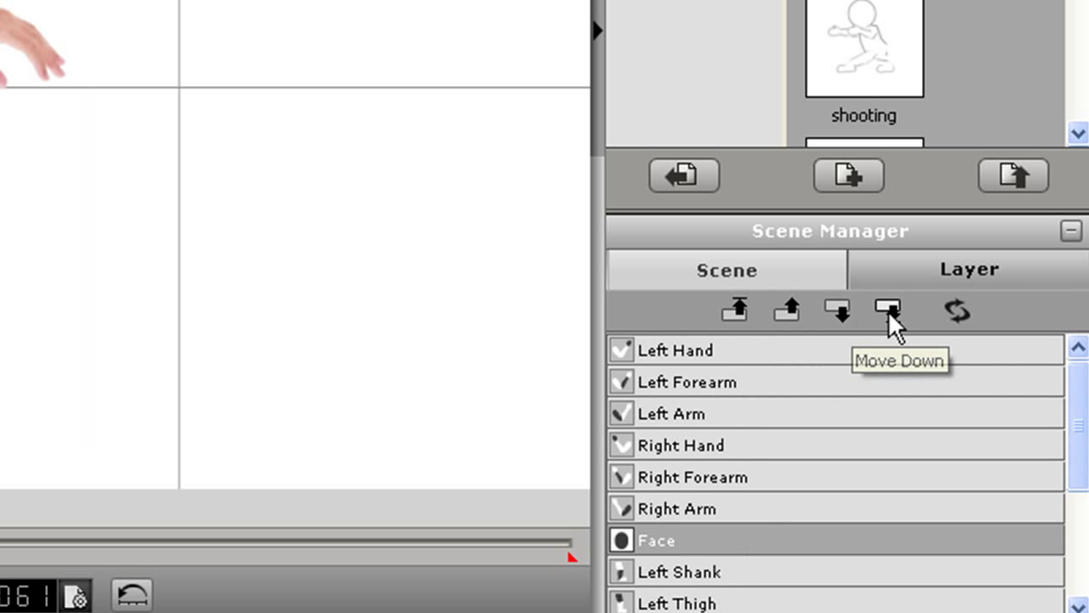
pyautogui.click(735, 308)
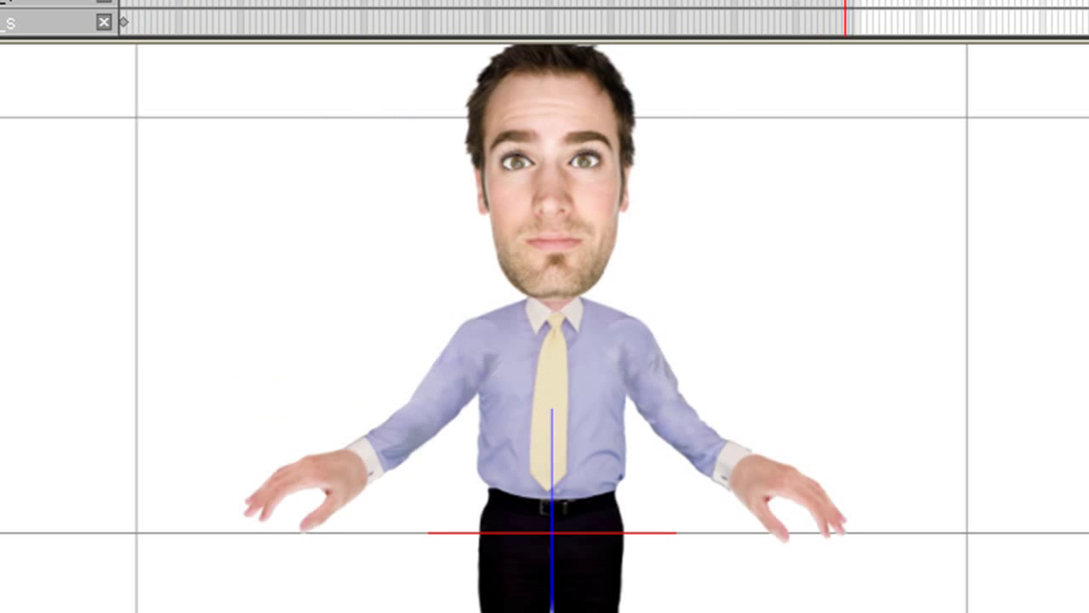
# Loop the "no no no" motion clip for a further cycle, out to about frame 178.
pyautogui.click(469, 3)
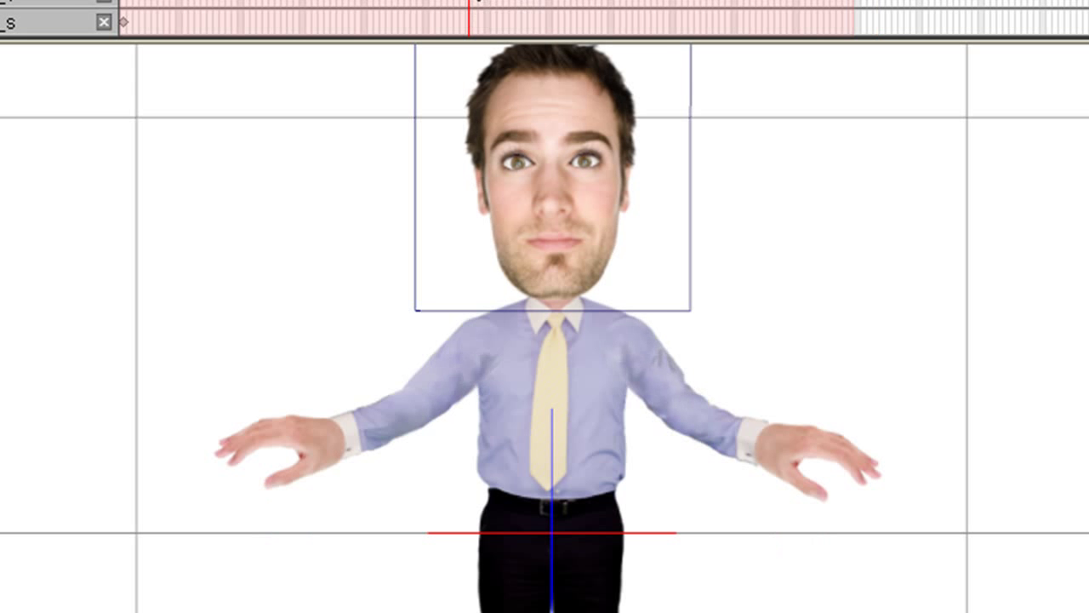
pyautogui.click(591, 4)
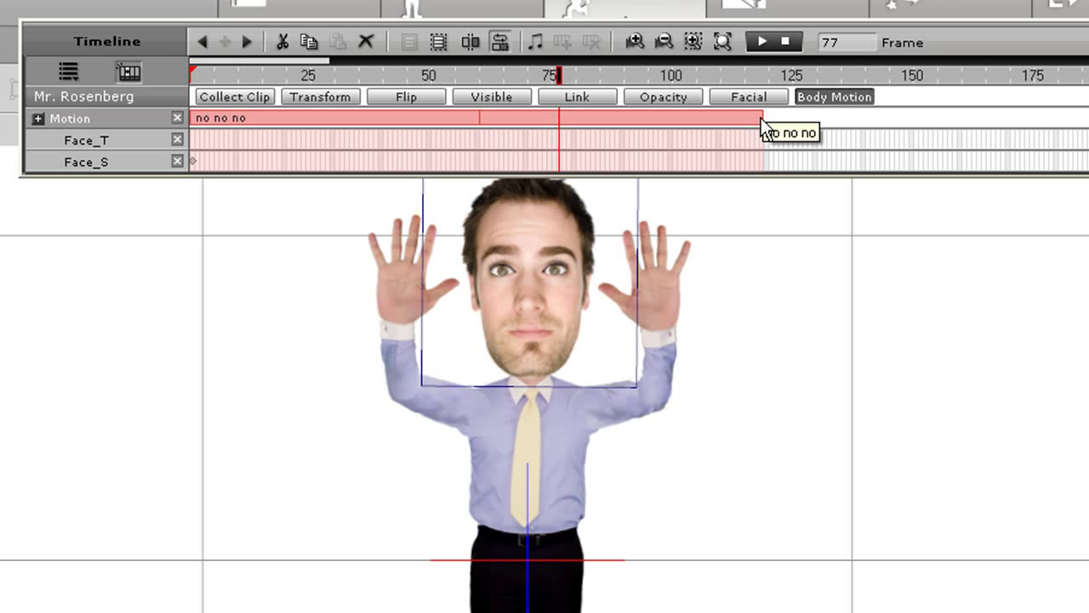
pyautogui.moveTo(762, 118); pyautogui.dragTo(820, 117)
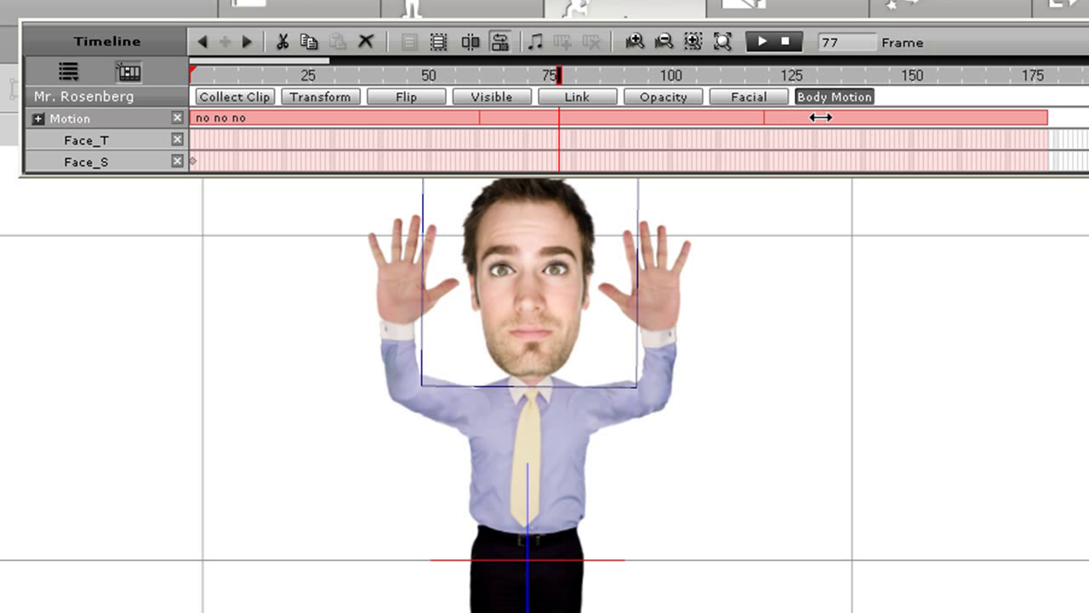
# At frame 120, move the Face layer down below the Right Arm layer, and play the animation from the start.
pyautogui.click(765, 75)
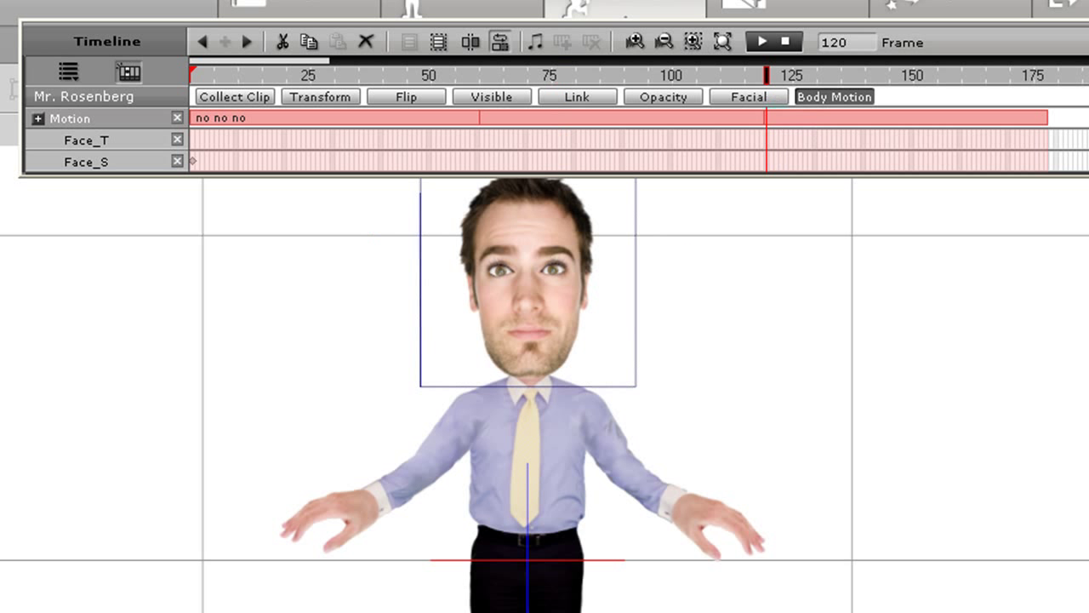
pyautogui.click(86, 161)
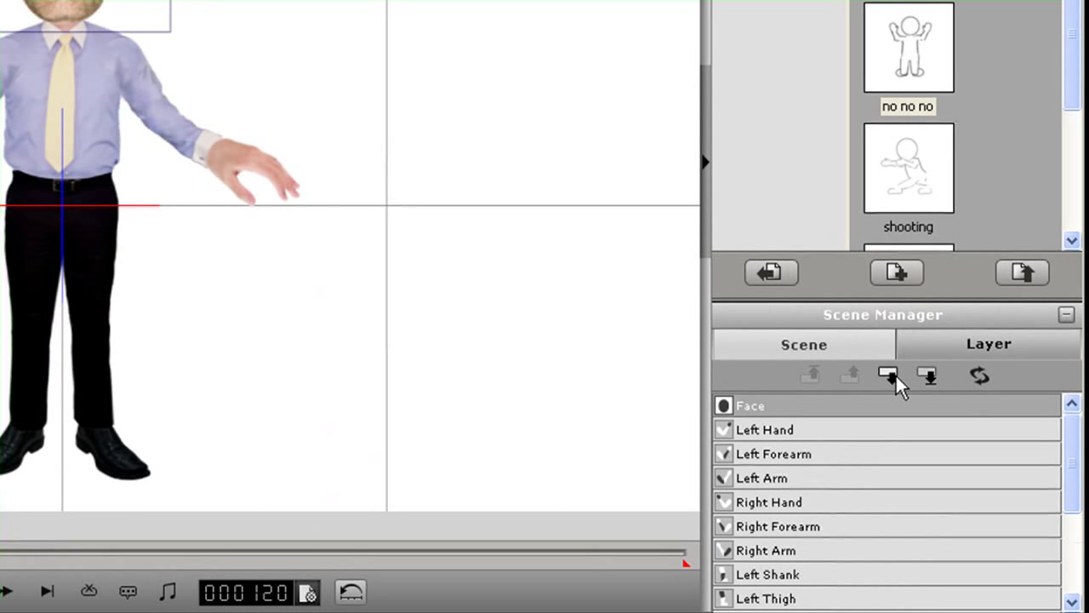
pyautogui.click(895, 374)
pyautogui.click(895, 375)
pyautogui.click(895, 375)
pyautogui.click(895, 375)
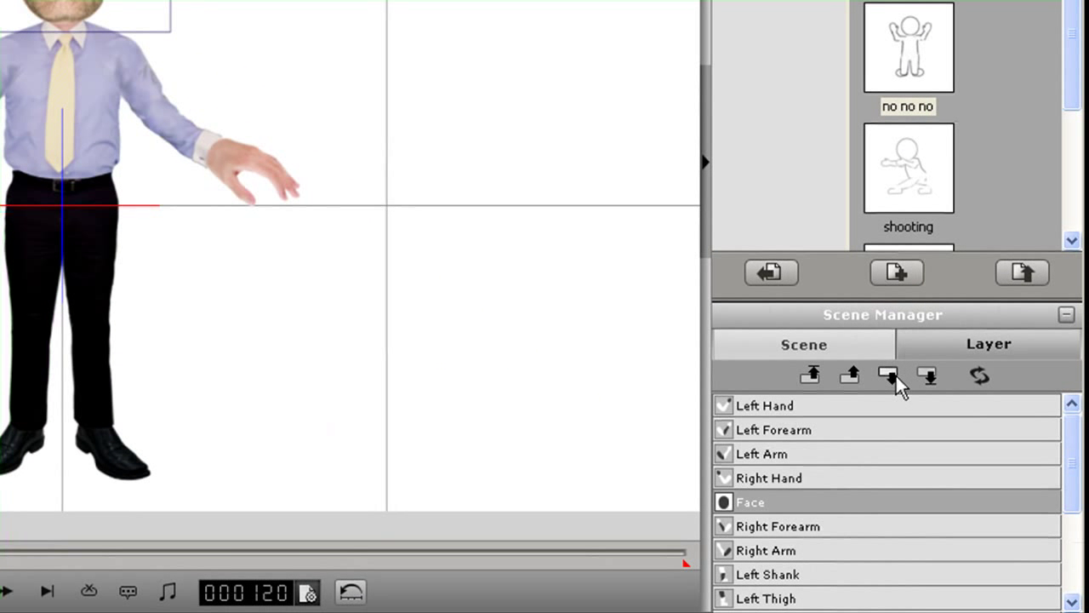
pyautogui.click(896, 376)
pyautogui.click(896, 375)
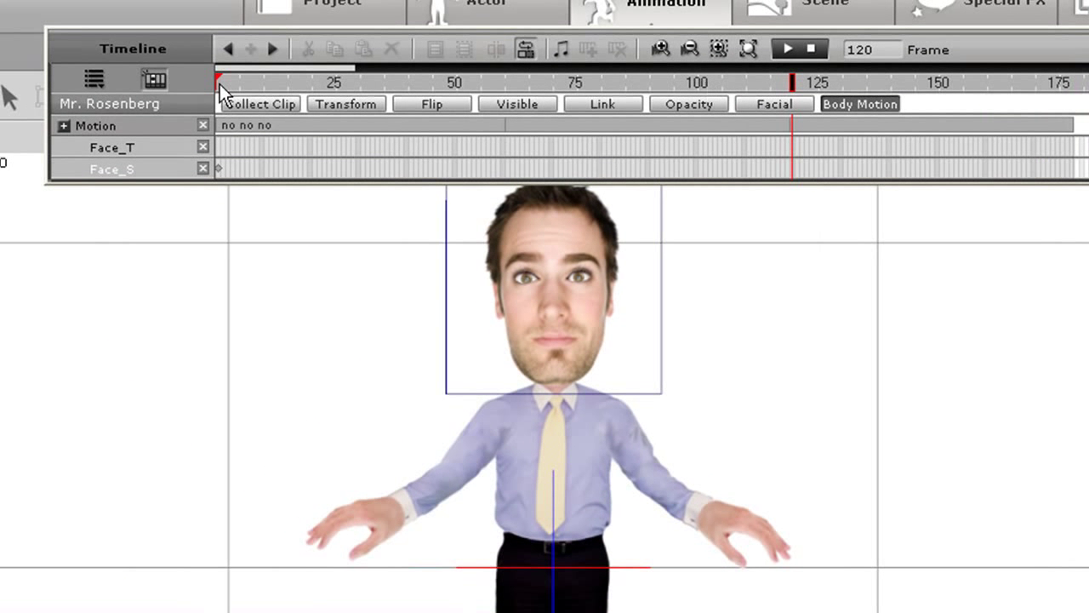
pyautogui.click(227, 83)
pyautogui.press('space')
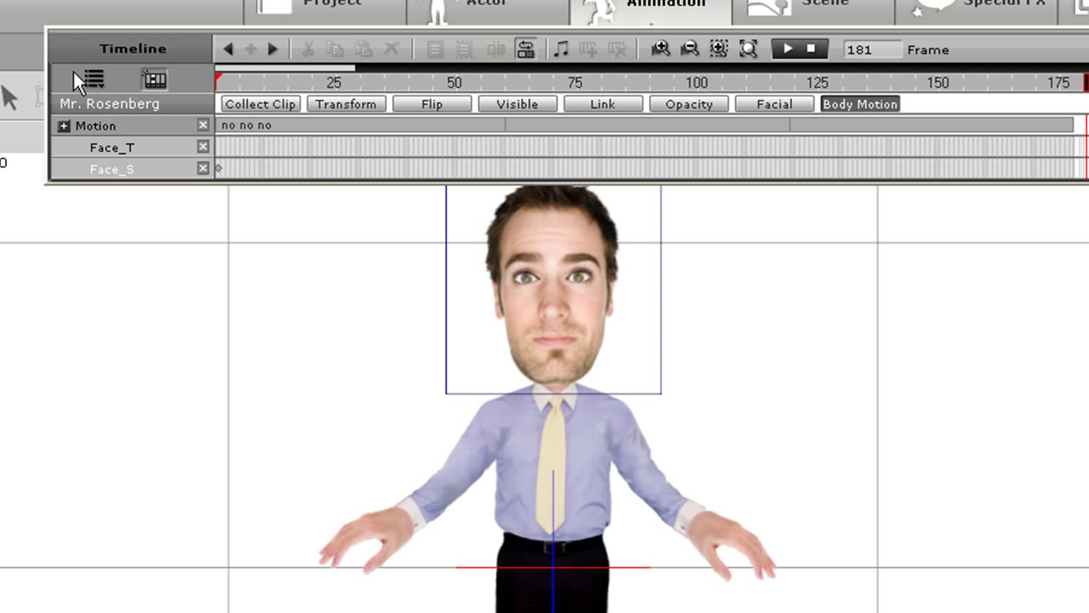
# Show the actor's Layer track in the timeline, and move its key at frame 120 to about frame 185.
pyautogui.click(62, 126)
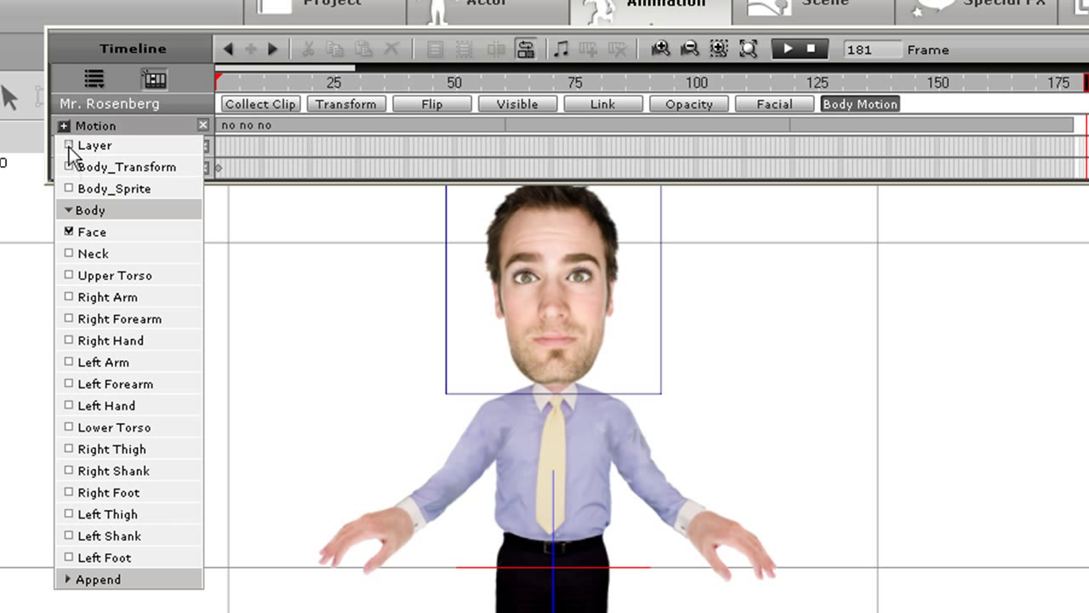
pyautogui.click(68, 146)
pyautogui.click(508, 147)
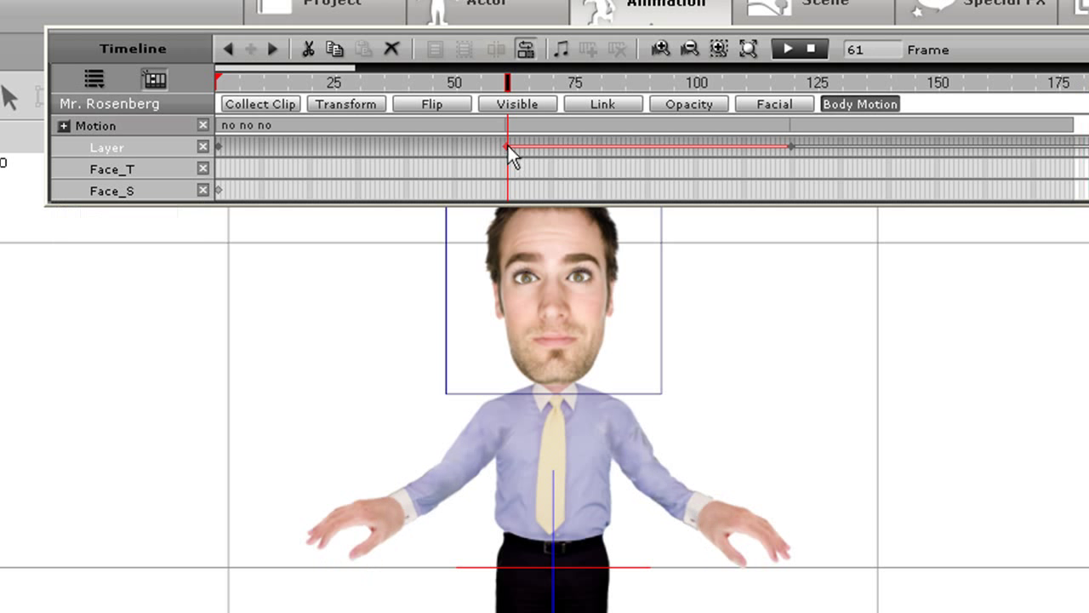
pyautogui.click(791, 146)
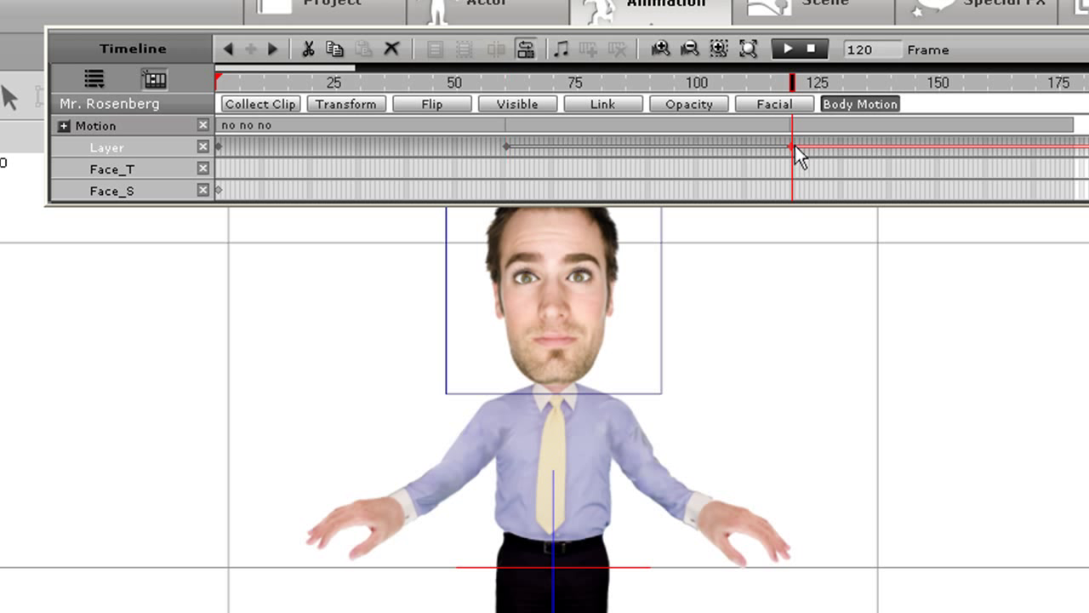
pyautogui.moveTo(792, 146); pyautogui.dragTo(982, 144)
pyautogui.moveTo(1081, 147); pyautogui.dragTo(1088, 146)
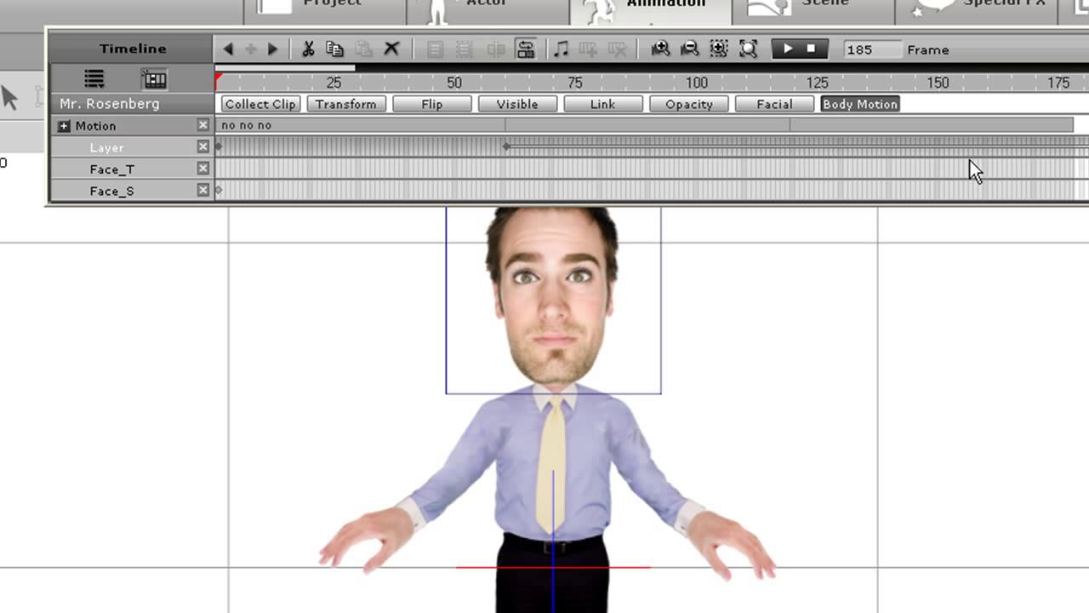
# Play back the looped motion from about frame 50 to check the effect of the shifted layer key.
pyautogui.click(1019, 83)
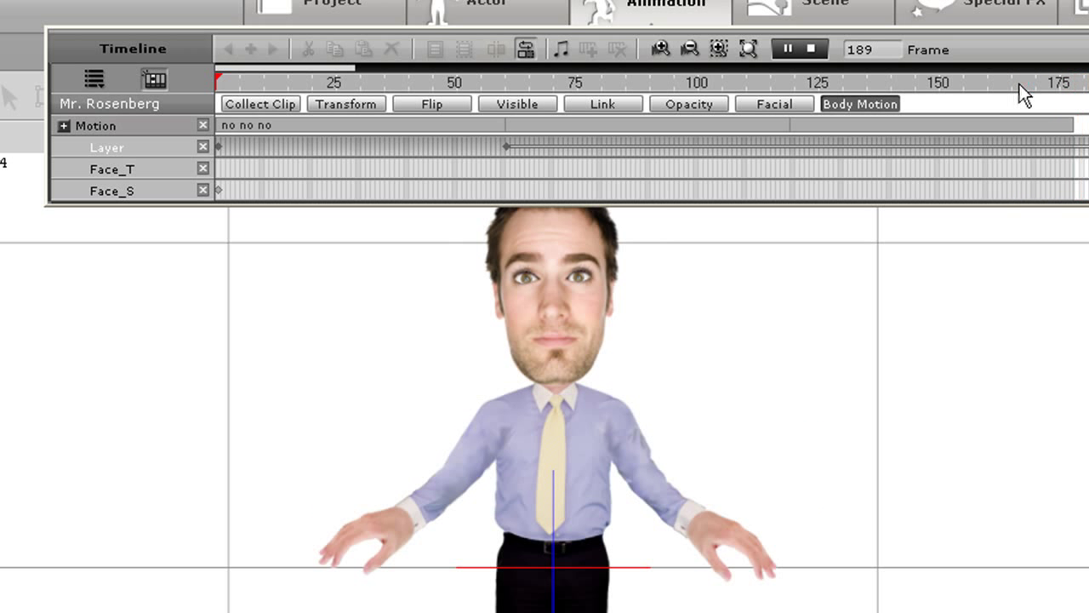
pyautogui.click(455, 79)
pyautogui.click(1019, 151)
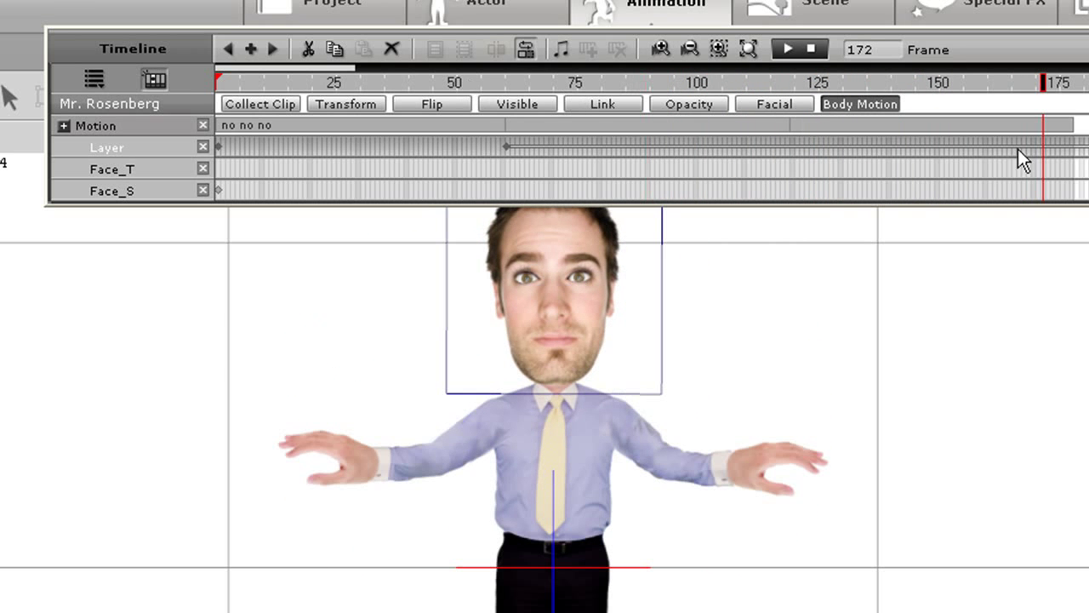
pyautogui.click(965, 154)
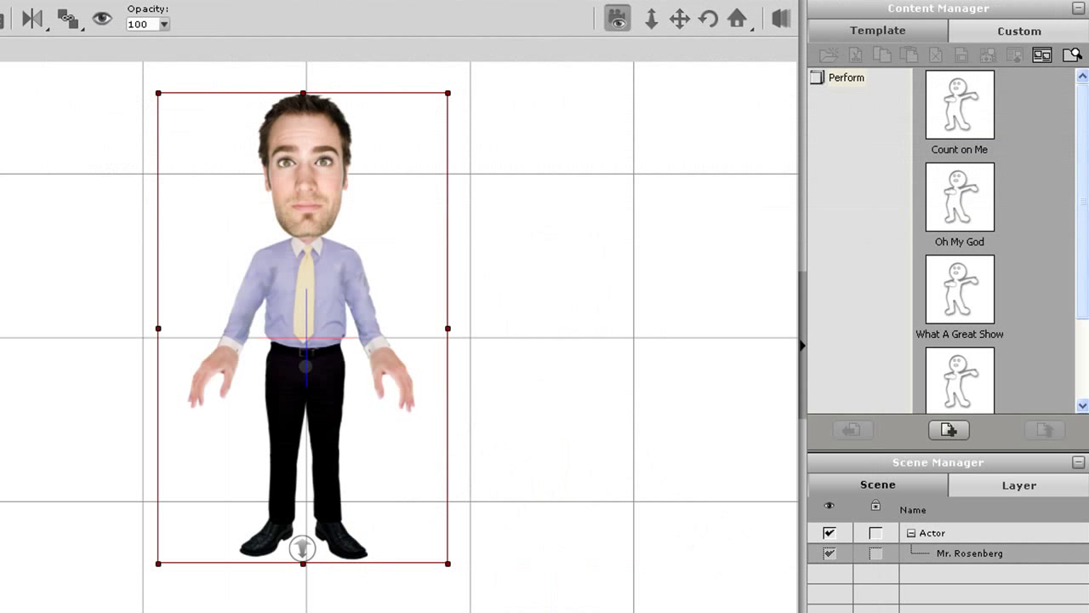
# Apply the "Oh My God" perform template to the actor and go to frame 19.
pyautogui.doubleClick(960, 197)
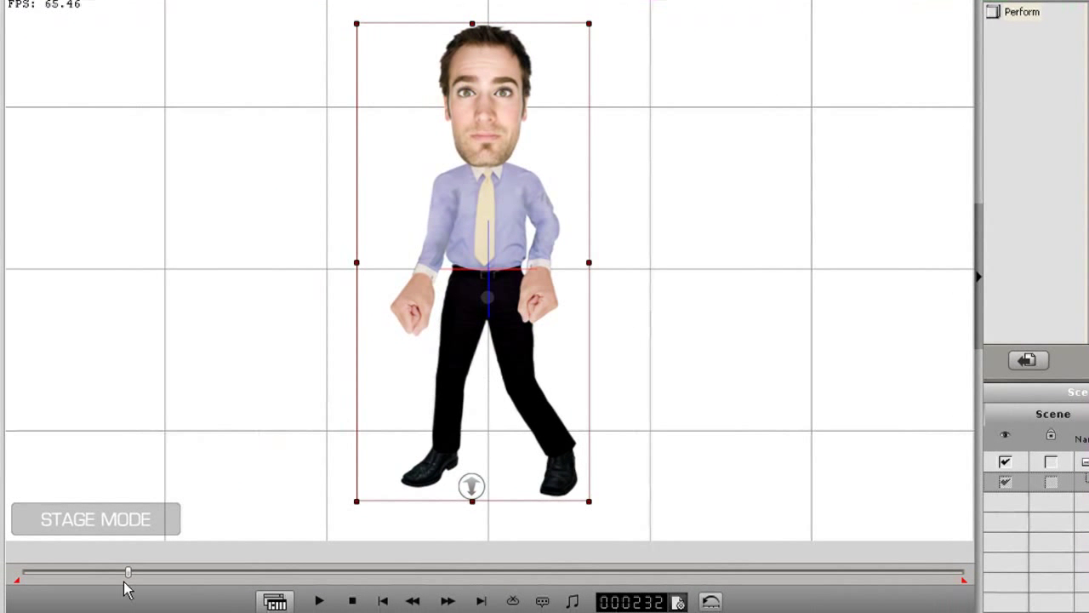
pyautogui.moveTo(125, 579); pyautogui.dragTo(28, 581)
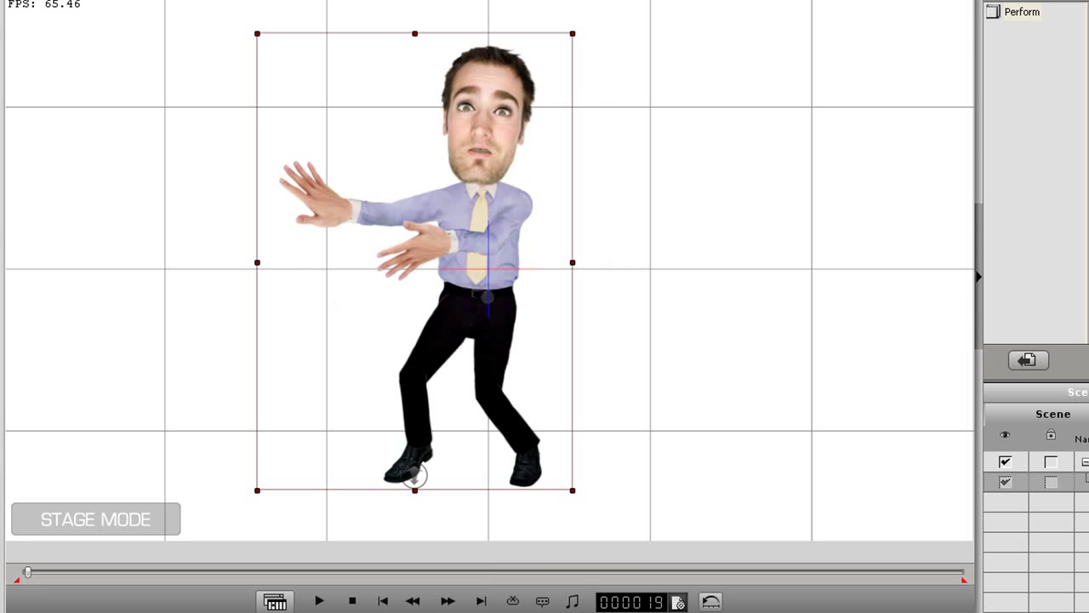
# At frame 19, move the Right Arm, Right Forearm and Right Hand layers each below the Face layer.
pyautogui.click(1017, 401)
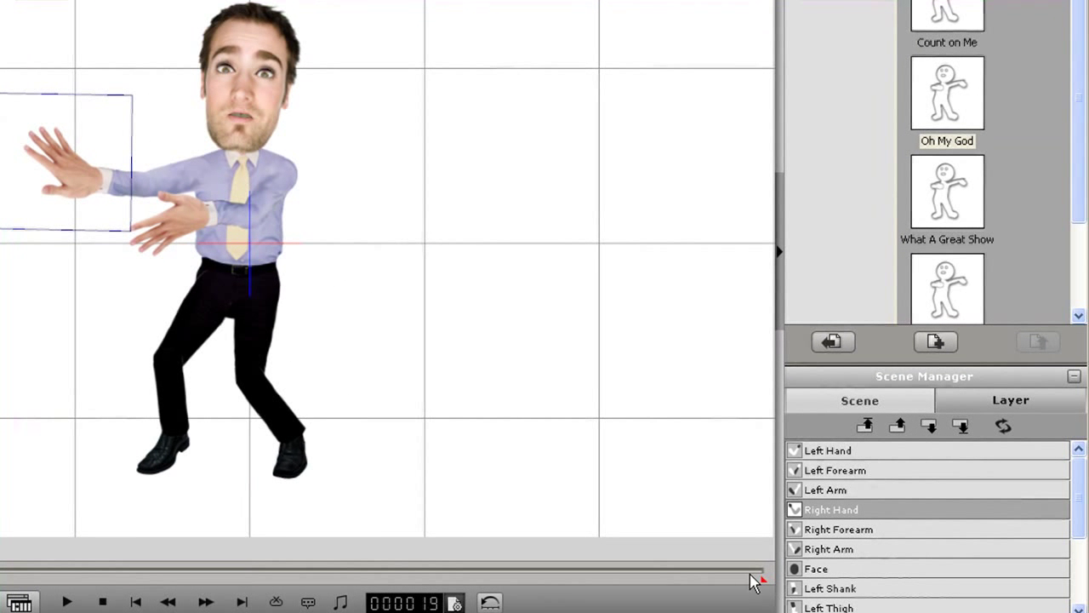
pyautogui.click(865, 536)
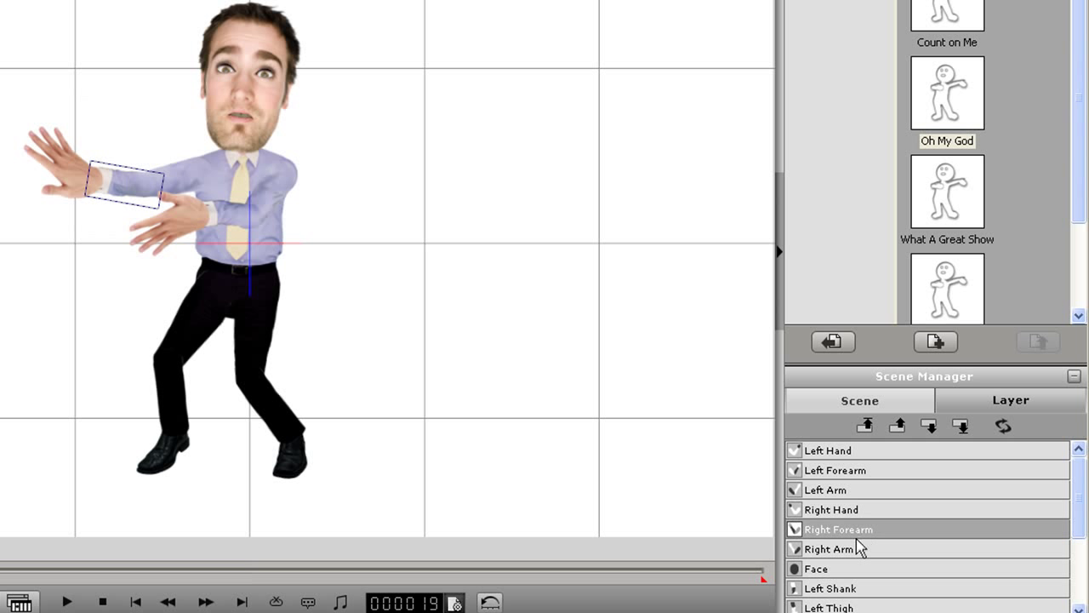
pyautogui.click(850, 551)
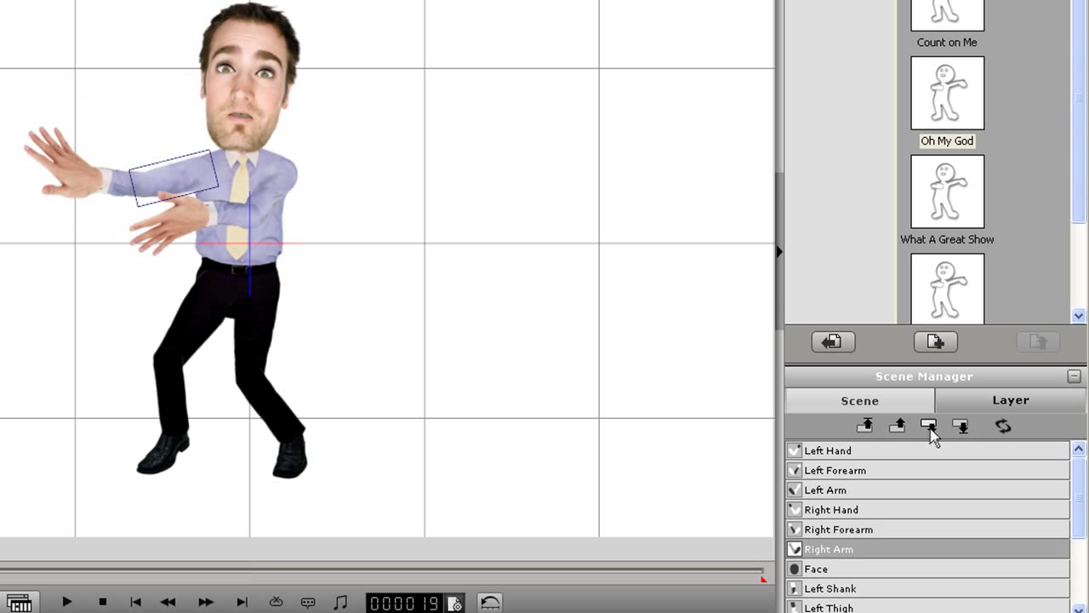
pyautogui.click(929, 427)
pyautogui.click(849, 532)
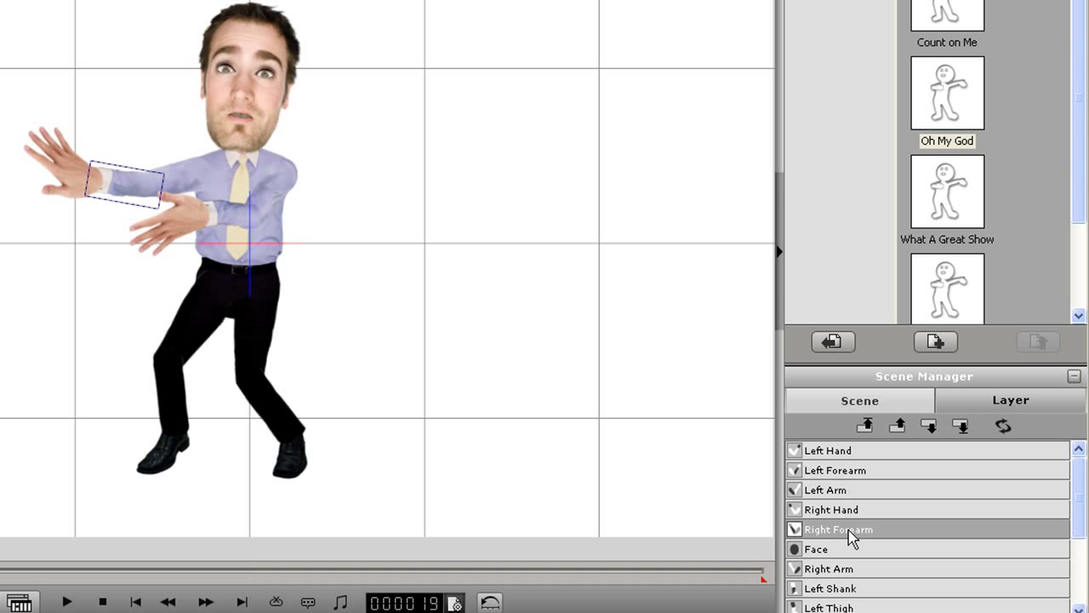
pyautogui.click(929, 428)
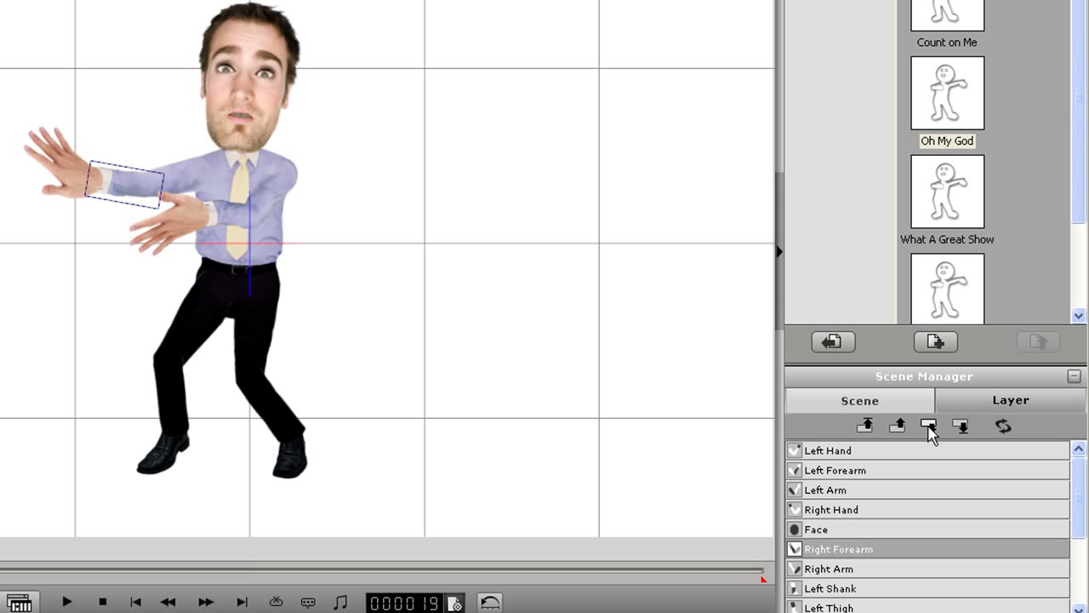
pyautogui.click(821, 511)
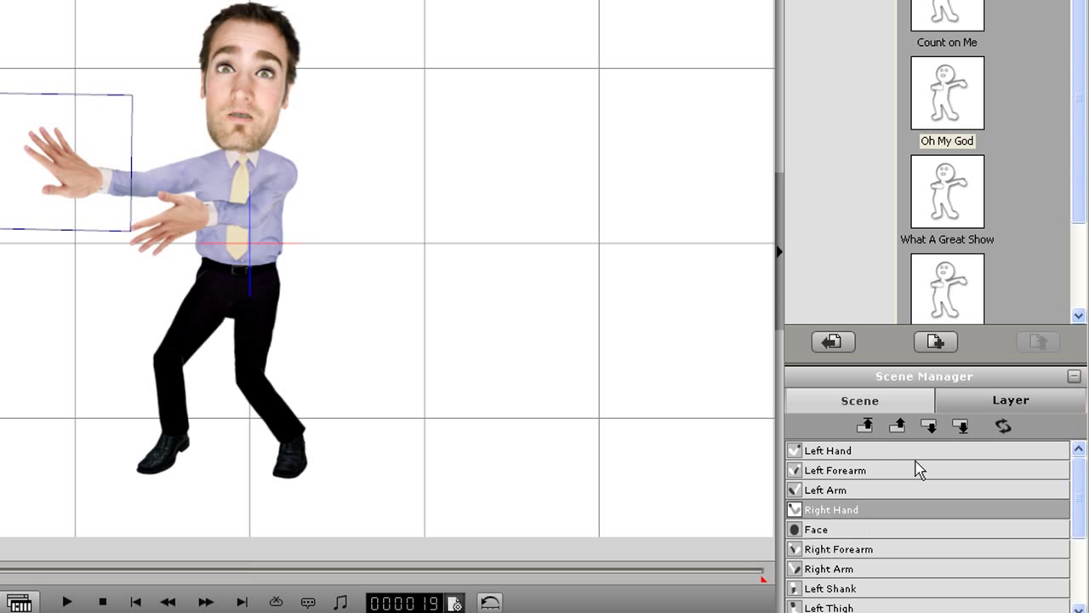
pyautogui.click(930, 427)
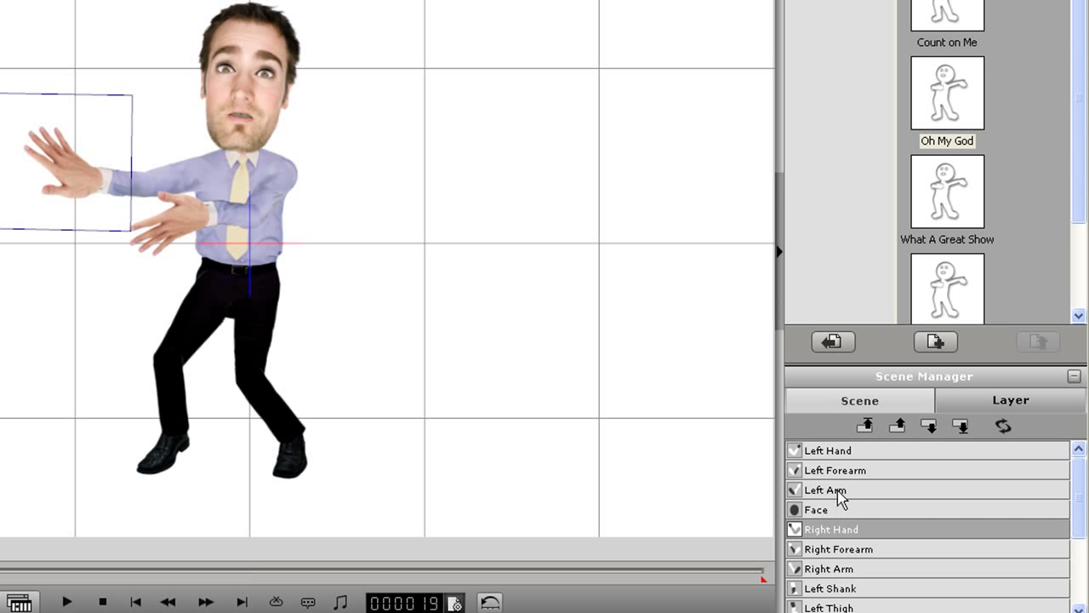
# Play the motion on to frame 132 and select the Right Arm layer.
pyautogui.press('space')
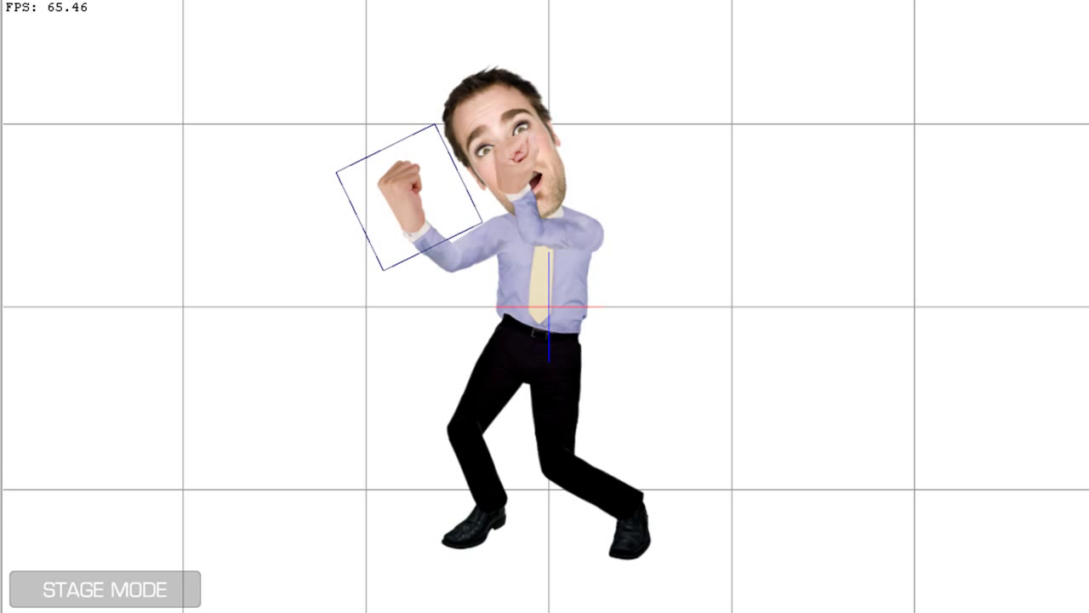
pyautogui.press('Escape')
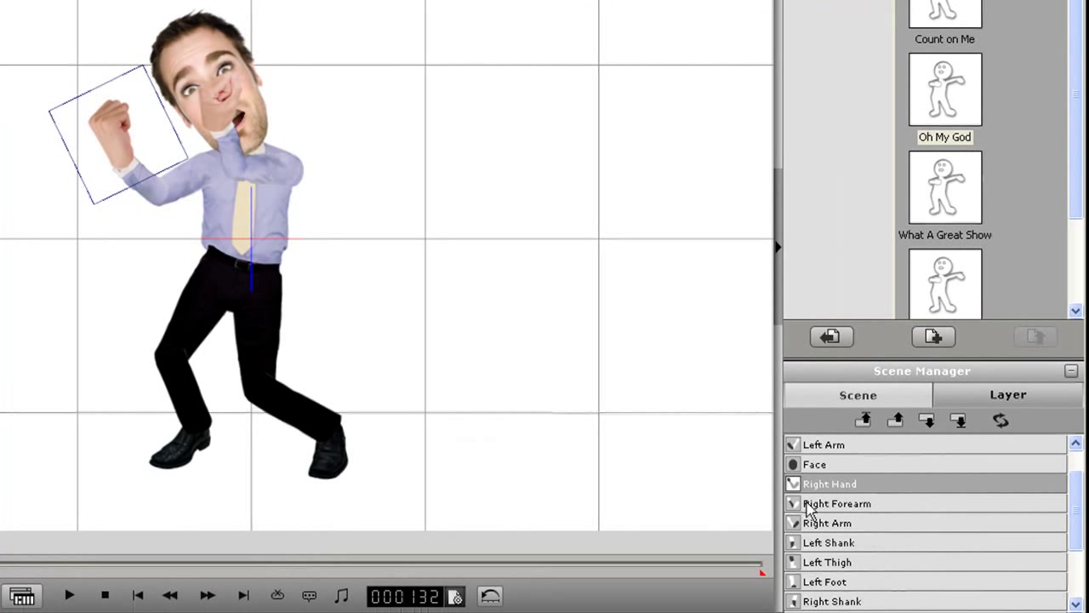
pyautogui.click(852, 522)
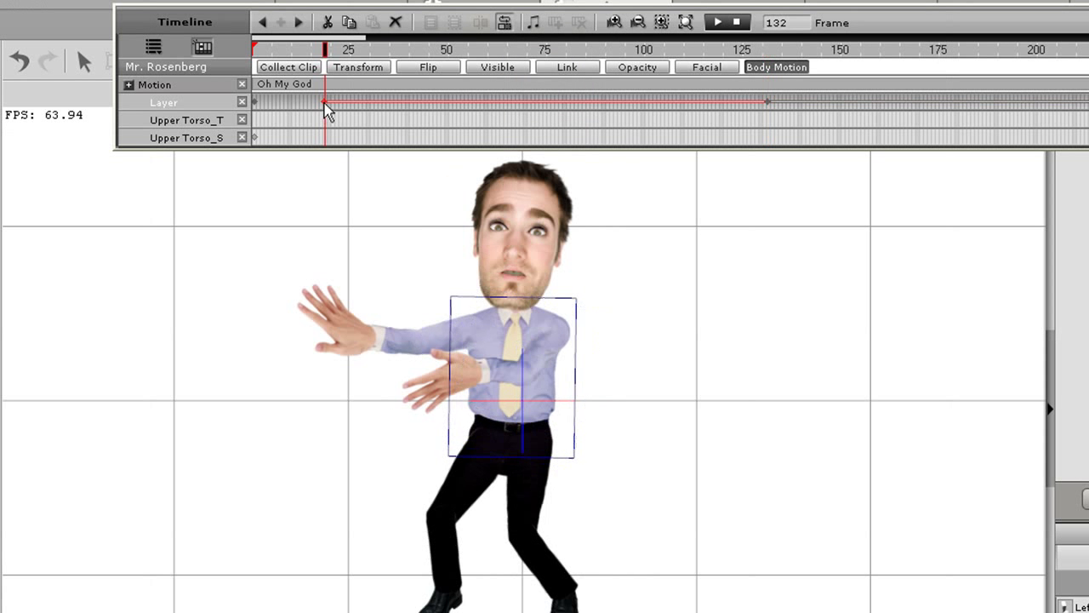
# Move the layer key at frame 132 to frame 33, and play the motion from the frame 19 key.
pyautogui.click(767, 104)
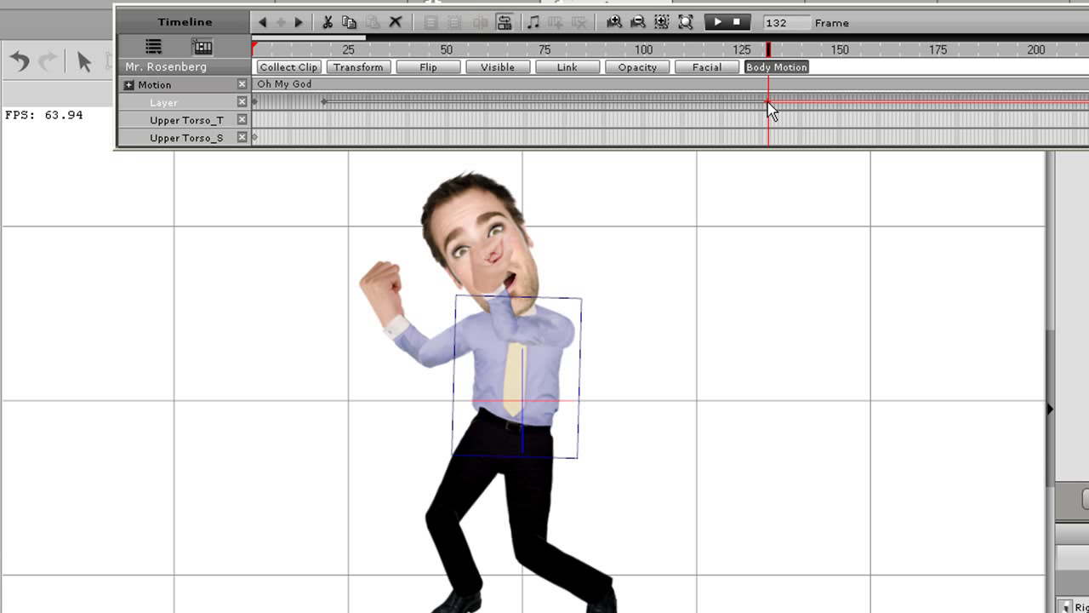
pyautogui.click(382, 101)
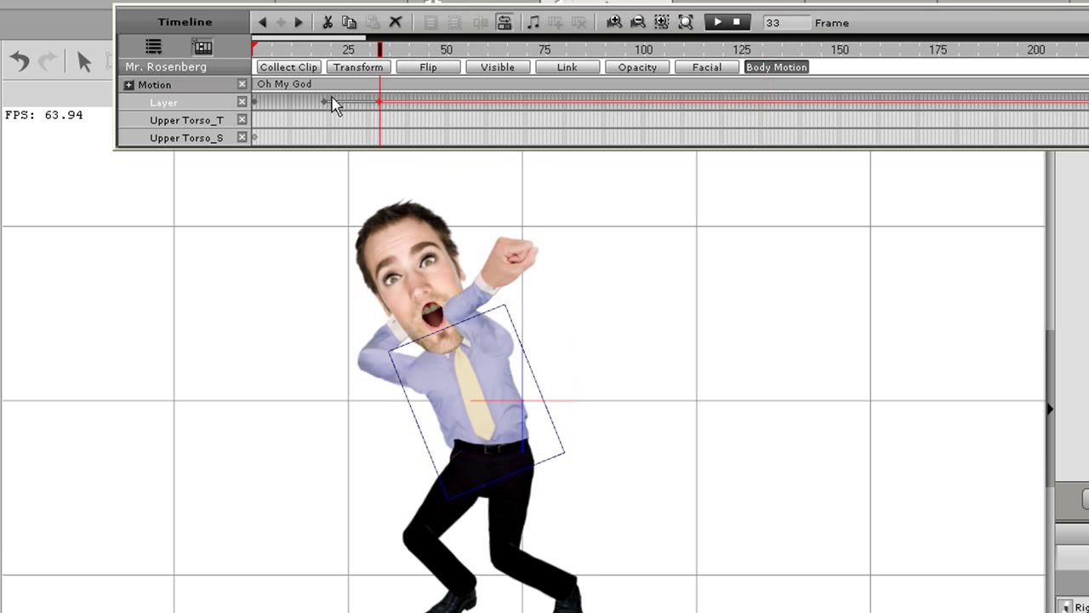
pyautogui.click(325, 101)
pyautogui.press('space')
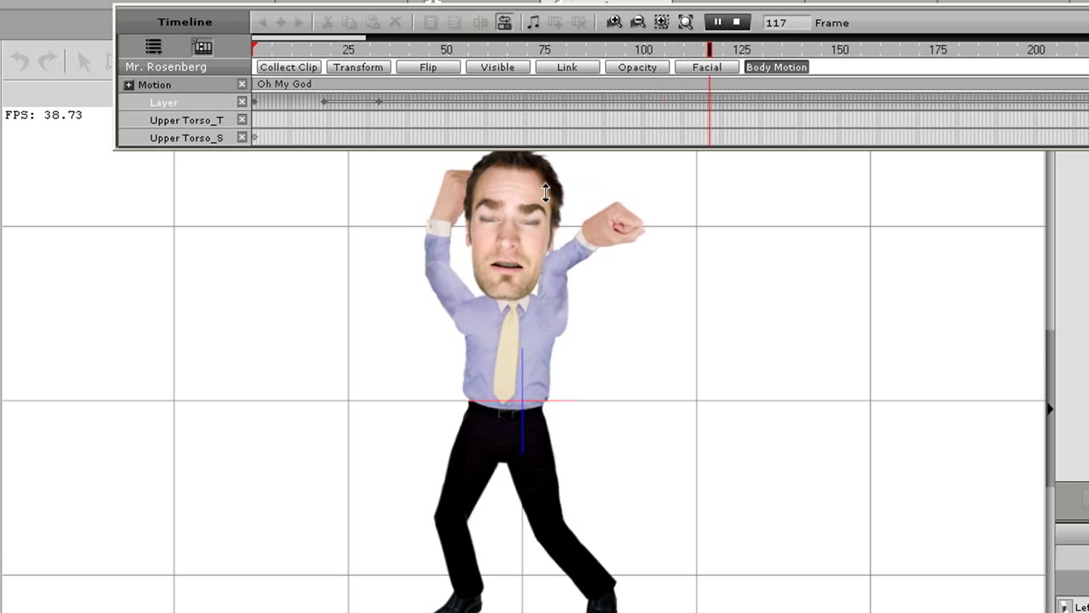
pyautogui.press('space')
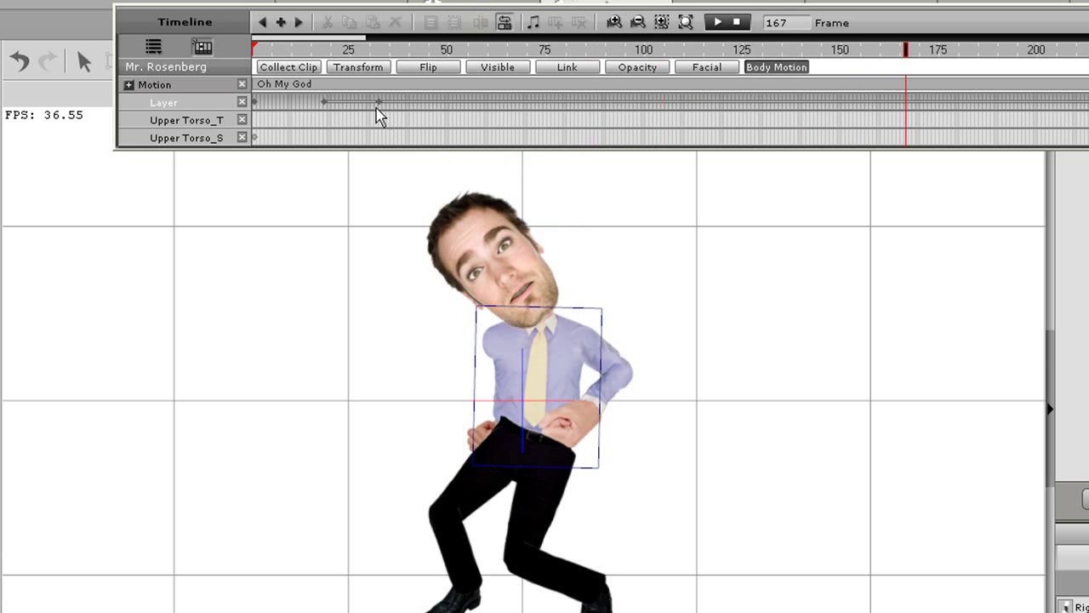
# Move the layer key at frame 33 to frame 170, and play the motion through it to check the layer change.
pyautogui.moveTo(380, 102); pyautogui.dragTo(916, 117)
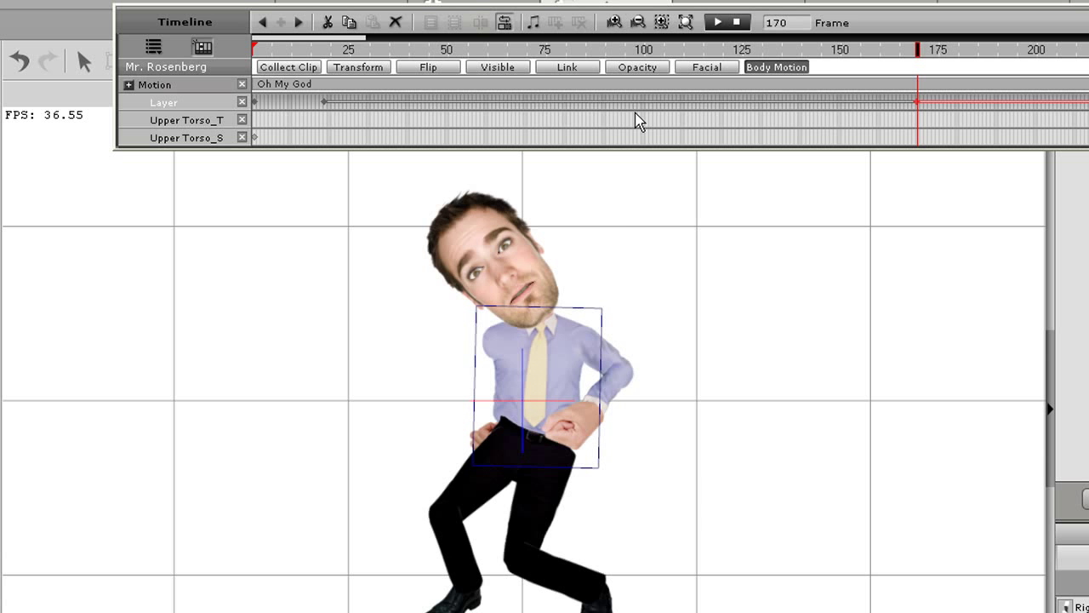
pyautogui.click(599, 106)
pyautogui.press('space')
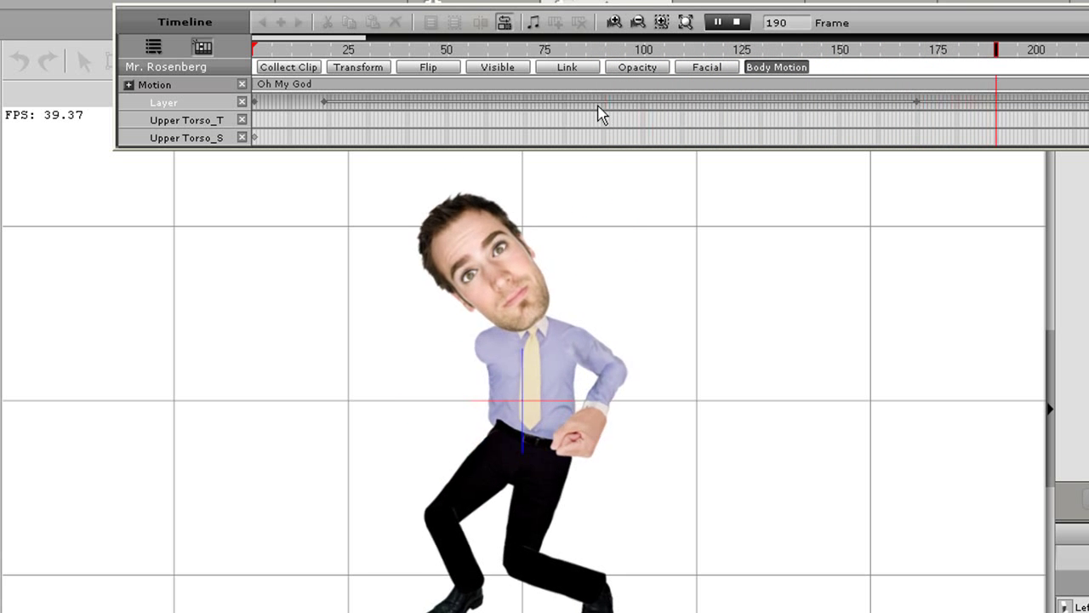
pyautogui.moveTo(599, 115); pyautogui.dragTo(882, 109)
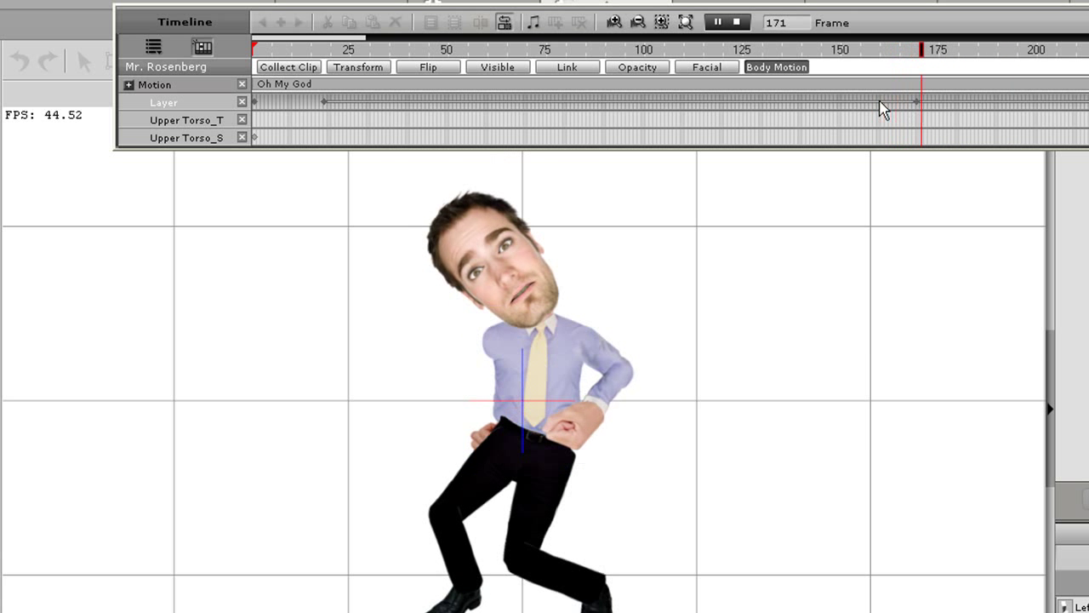
pyautogui.press('space')
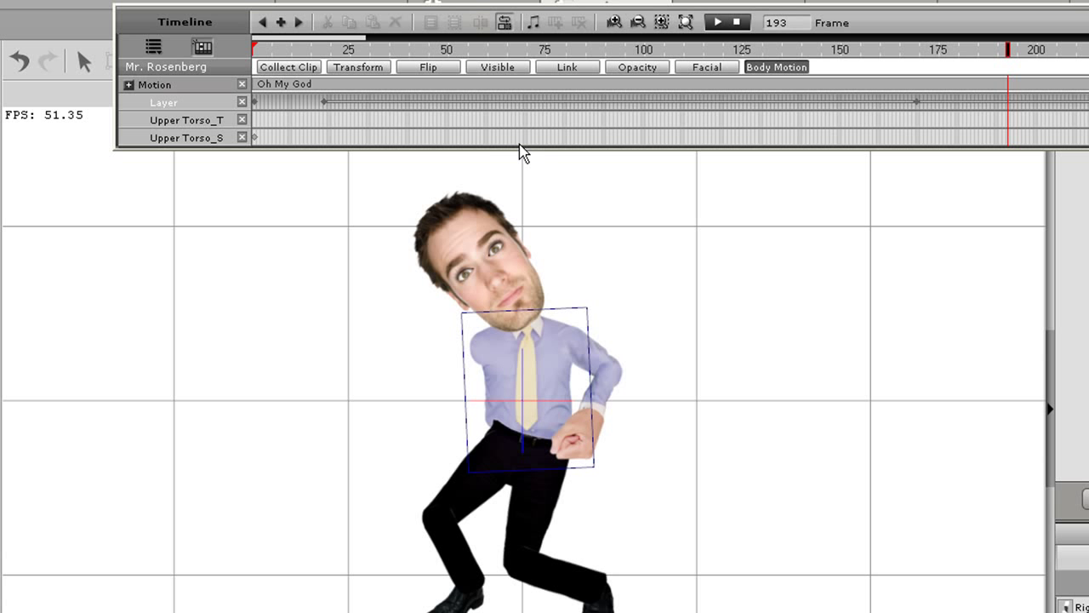